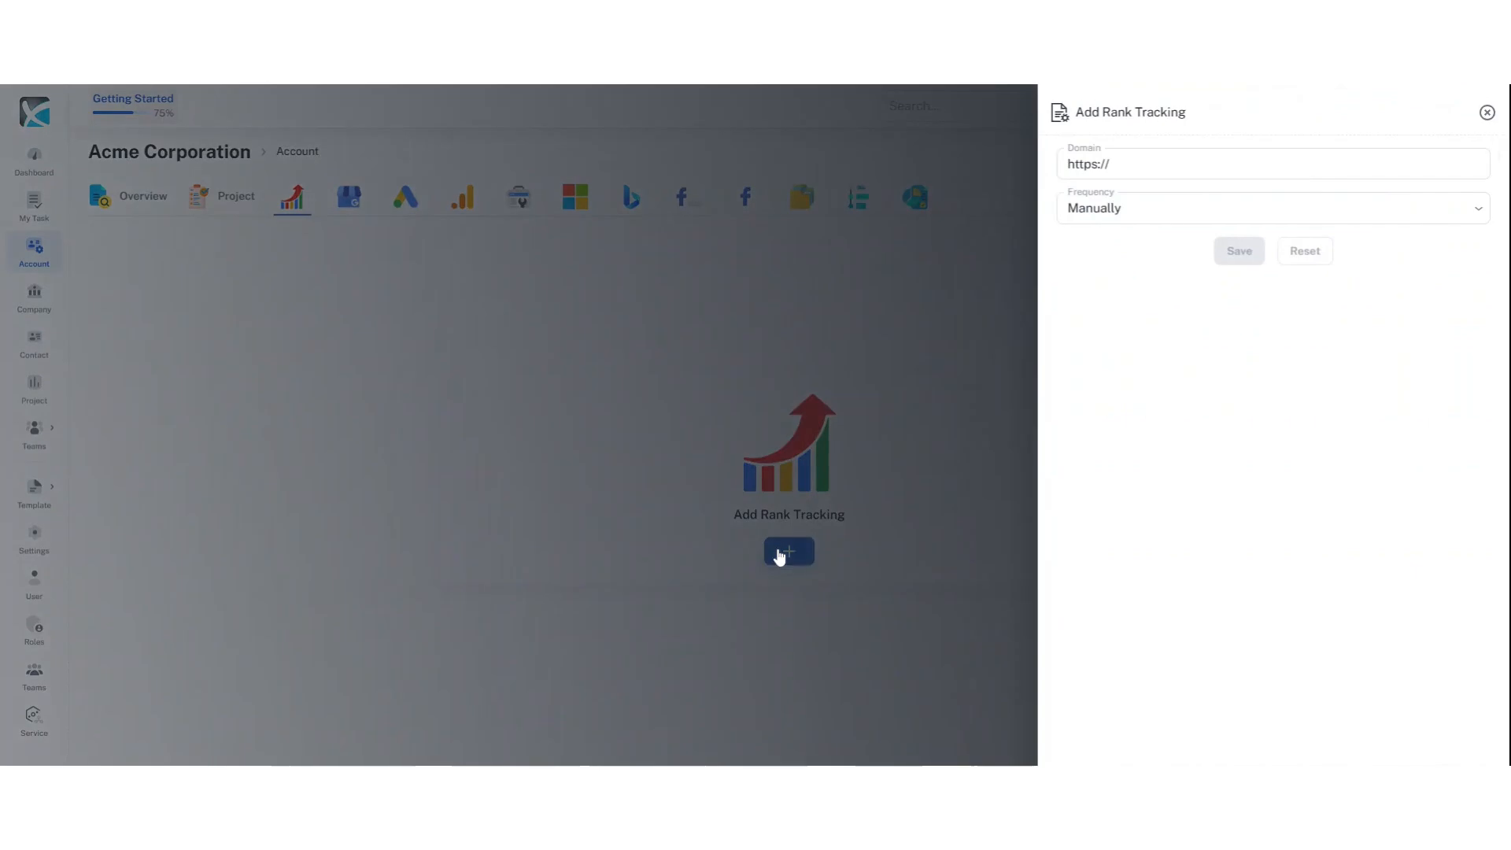
{"action": "left_click", "coordinate": [1100, 163]}
{"action": "key", "text": "ctrl+a"}
{"action": "type", "text": "https://www.tesla.com"}
{"action": "left_click", "coordinate": [1140, 203]}
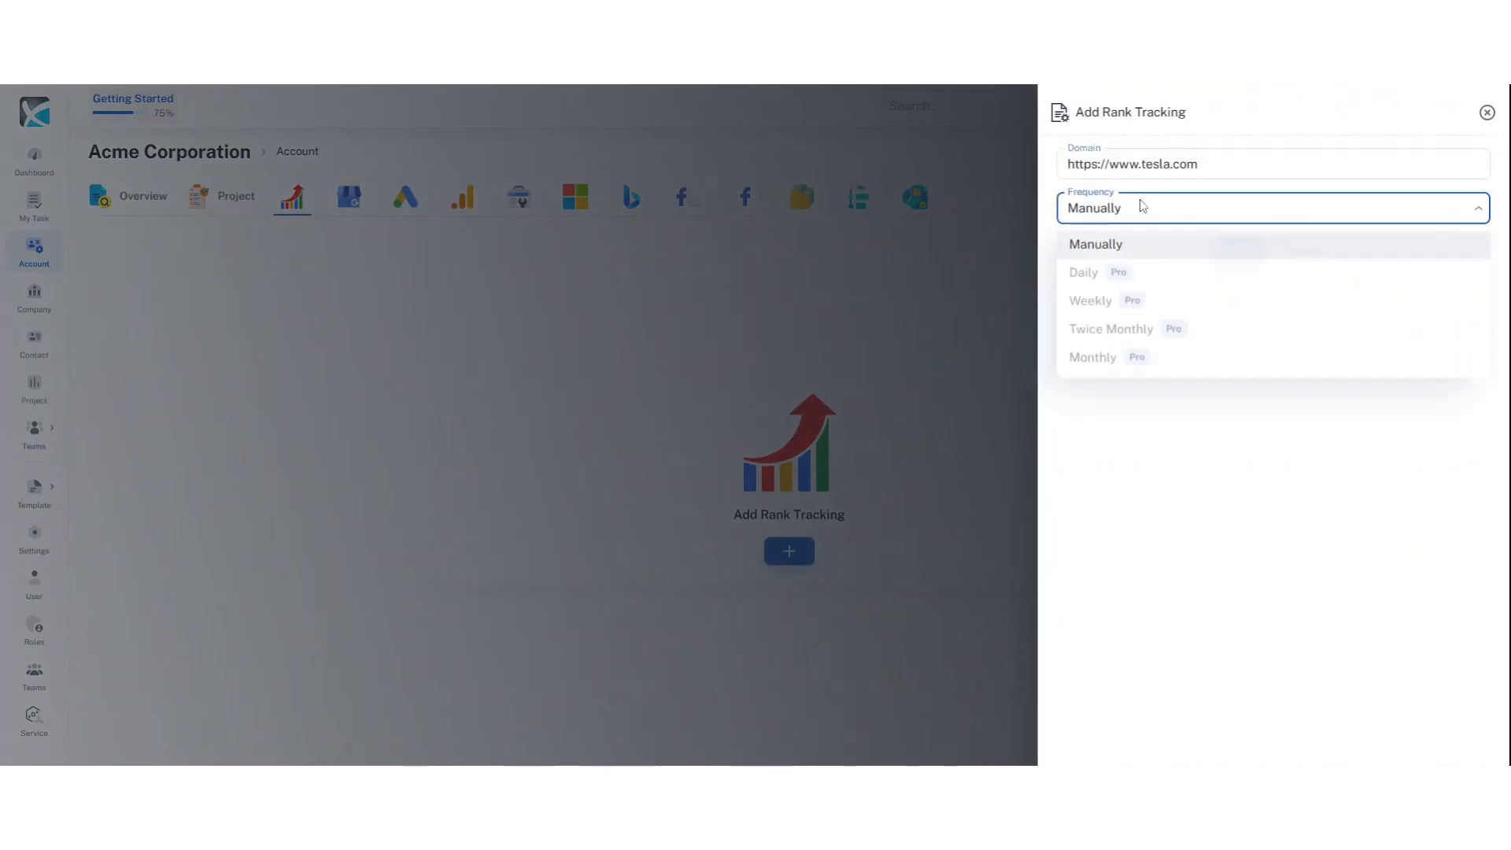
{"action": "left_click", "coordinate": [1173, 475]}
{"action": "left_click", "coordinate": [1220, 253]}
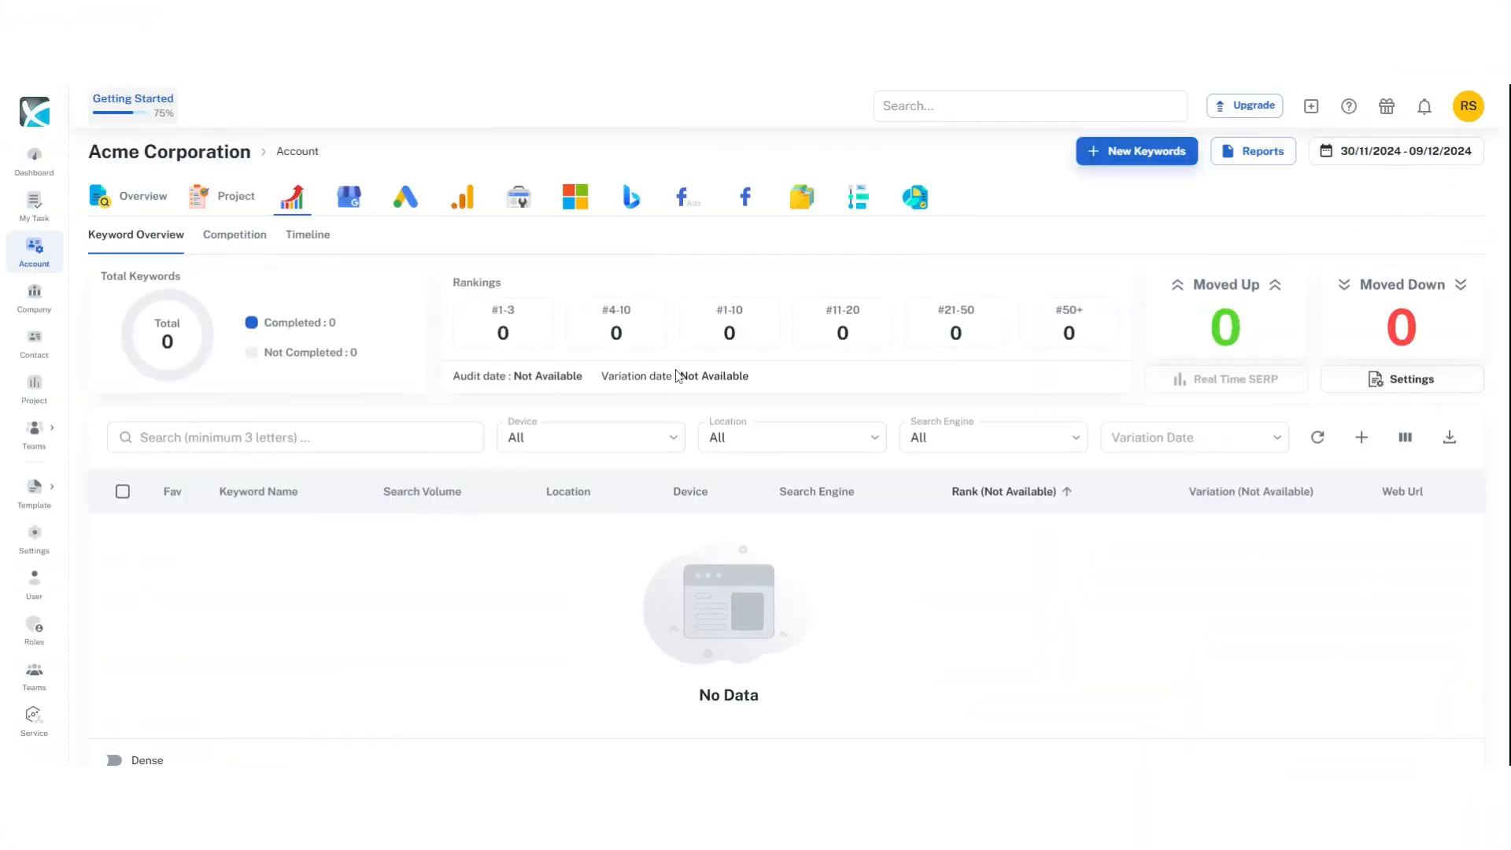
Start adding keywords and enter Best Electric Cars, Electric Cars for Sale, Autopilot Electric Cars, Self-driving Electric Cars and Buy Electric Cars, one per line
{"action": "left_click", "coordinate": [1361, 437]}
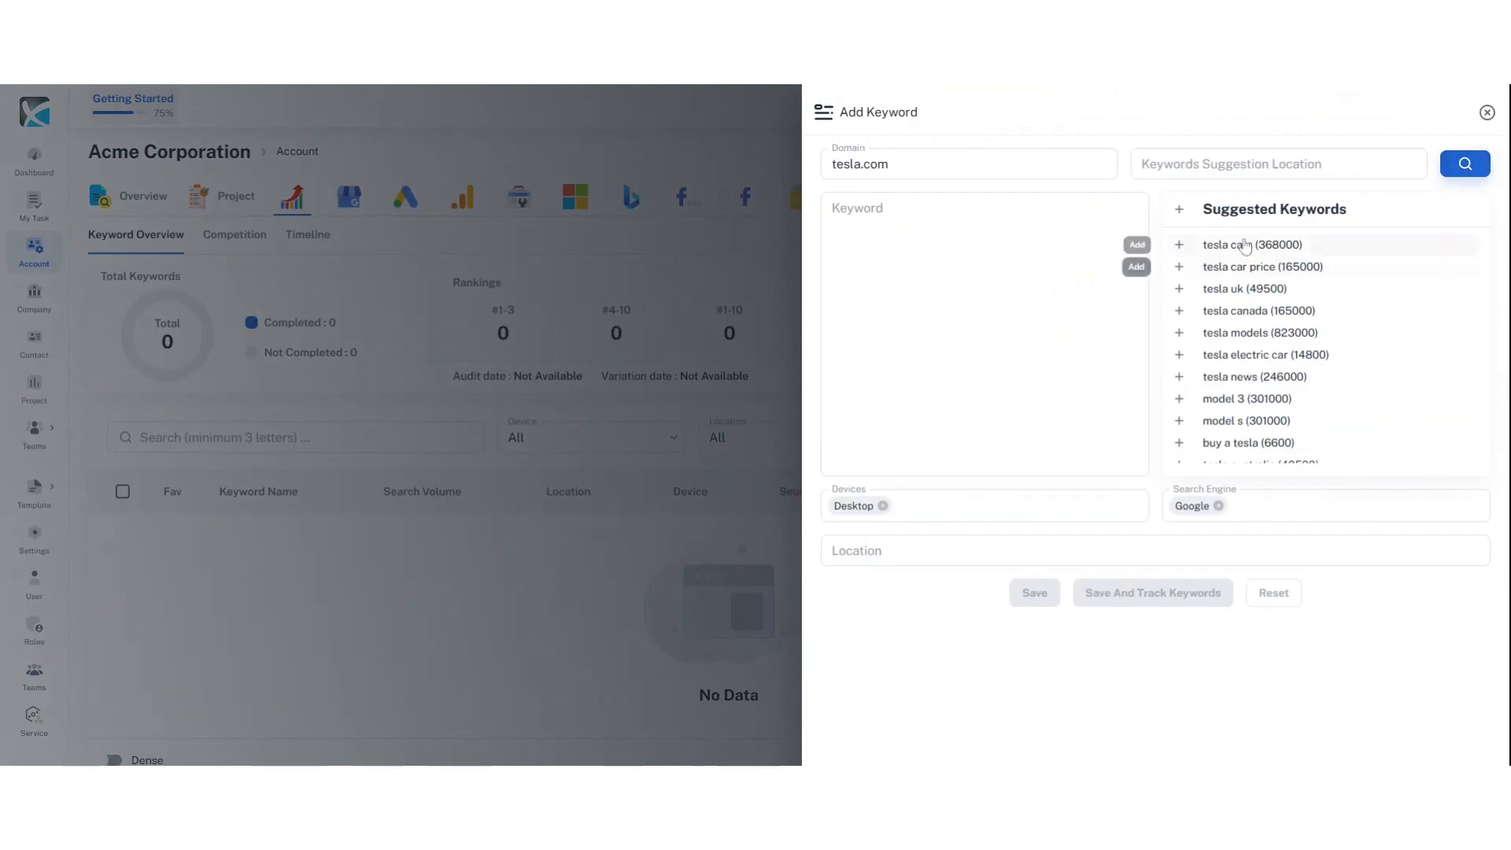
{"action": "scroll", "coordinate": [1248, 445], "scroll_direction": "down", "scroll_amount": 1}
{"action": "scroll", "coordinate": [1248, 442], "scroll_direction": "down", "scroll_amount": 3}
{"action": "scroll", "coordinate": [1247, 442], "scroll_direction": "up", "scroll_amount": 4}
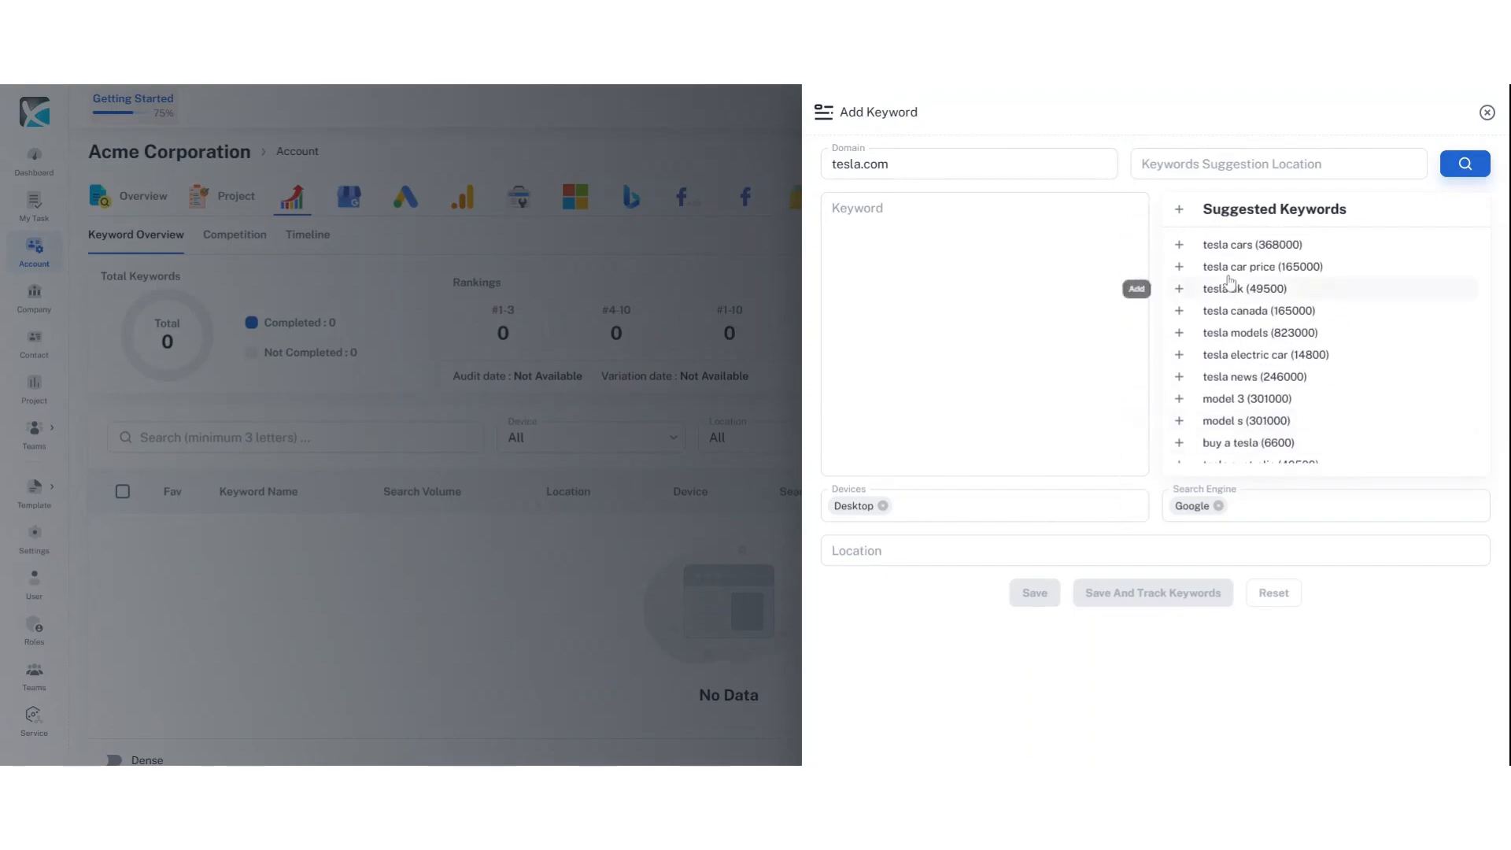
{"action": "left_click", "coordinate": [1179, 244]}
{"action": "key", "text": "ctrl+a"}
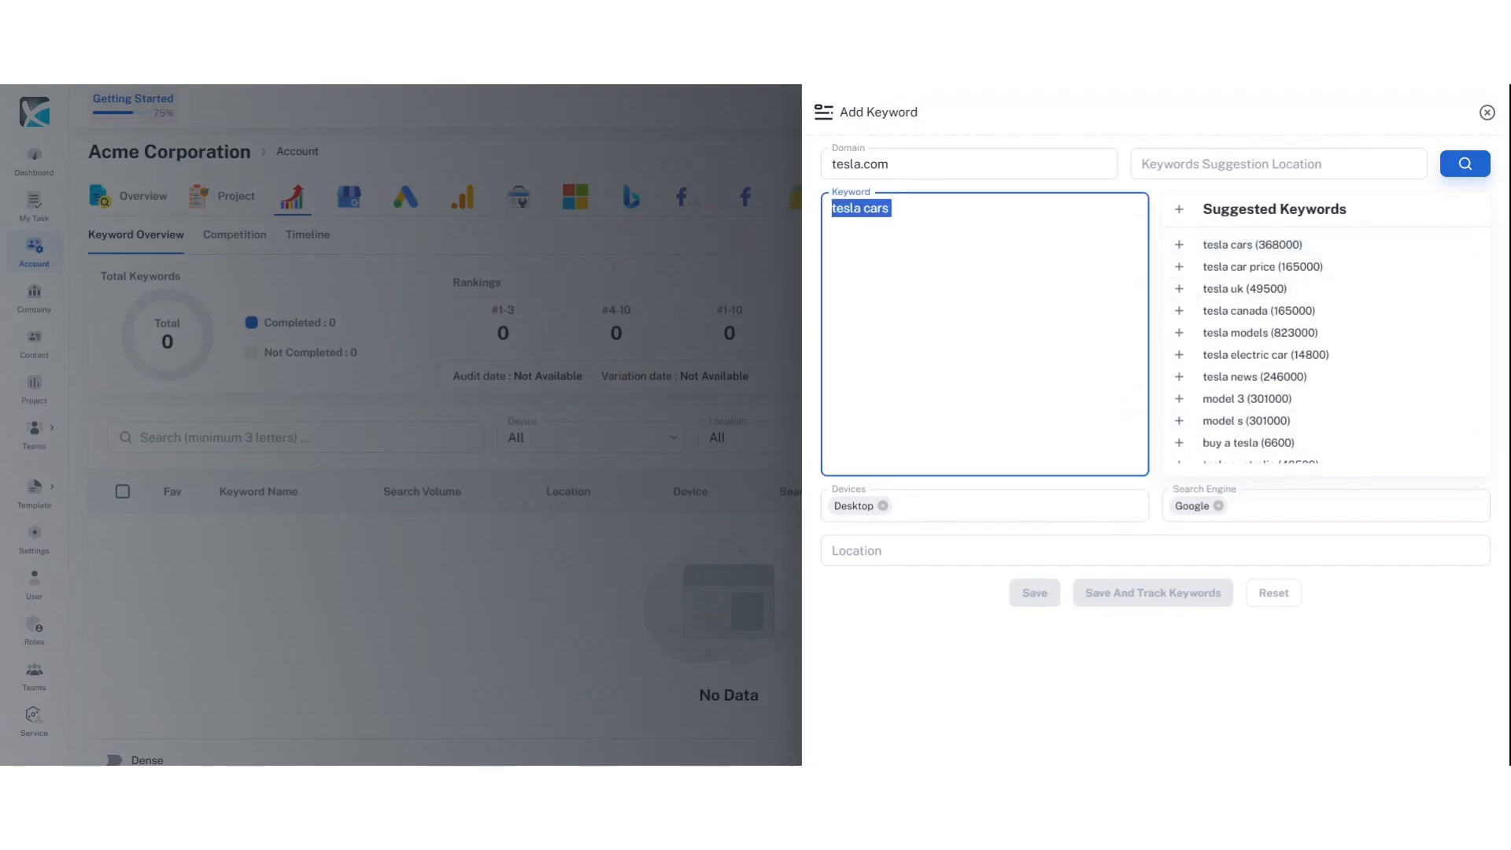
{"action": "type", "text": "Best Electric Cars Electric Cars for Sale Autopilot Electric Cars Self-driving Electric Cars Buy Electric Cars"}
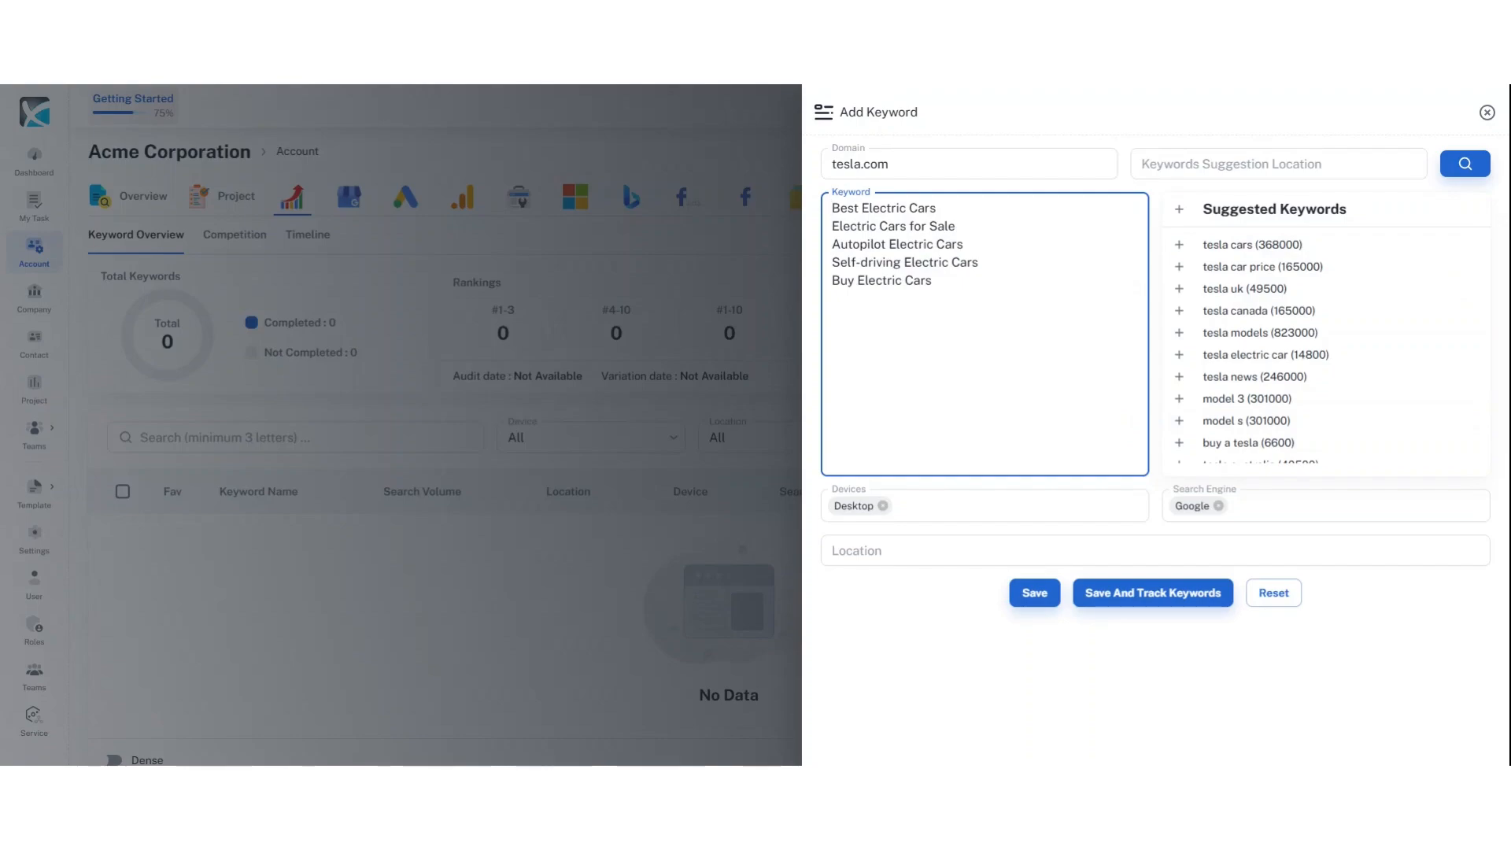
Add Bing as a search engine alongside Google, and add Mobile and Tablet to the tracked devices
{"action": "left_click", "coordinate": [1235, 513]}
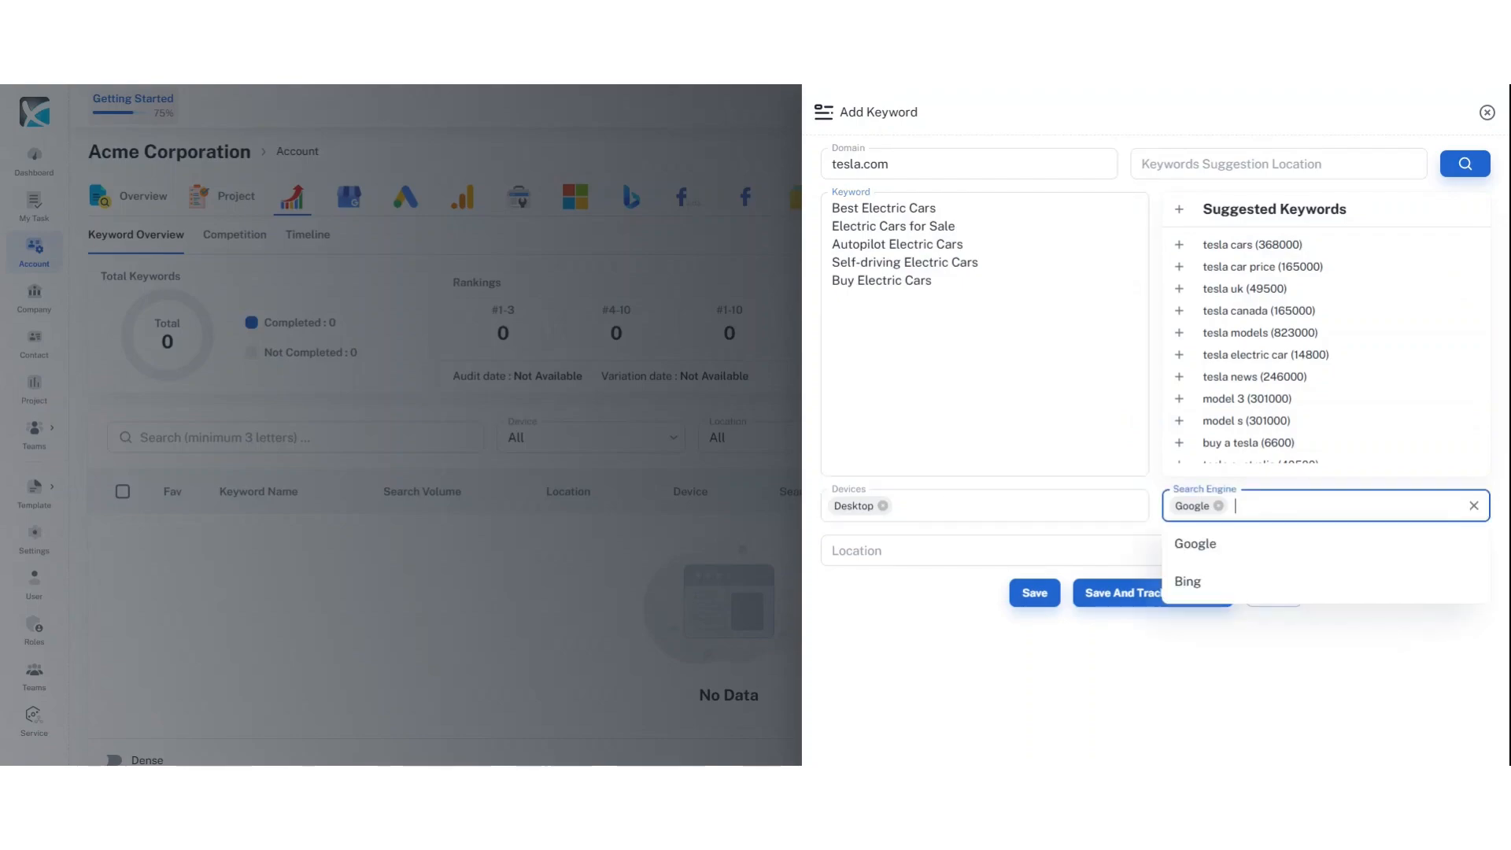
{"action": "left_click", "coordinate": [1228, 583]}
{"action": "left_click", "coordinate": [937, 505]}
{"action": "left_click", "coordinate": [938, 575]}
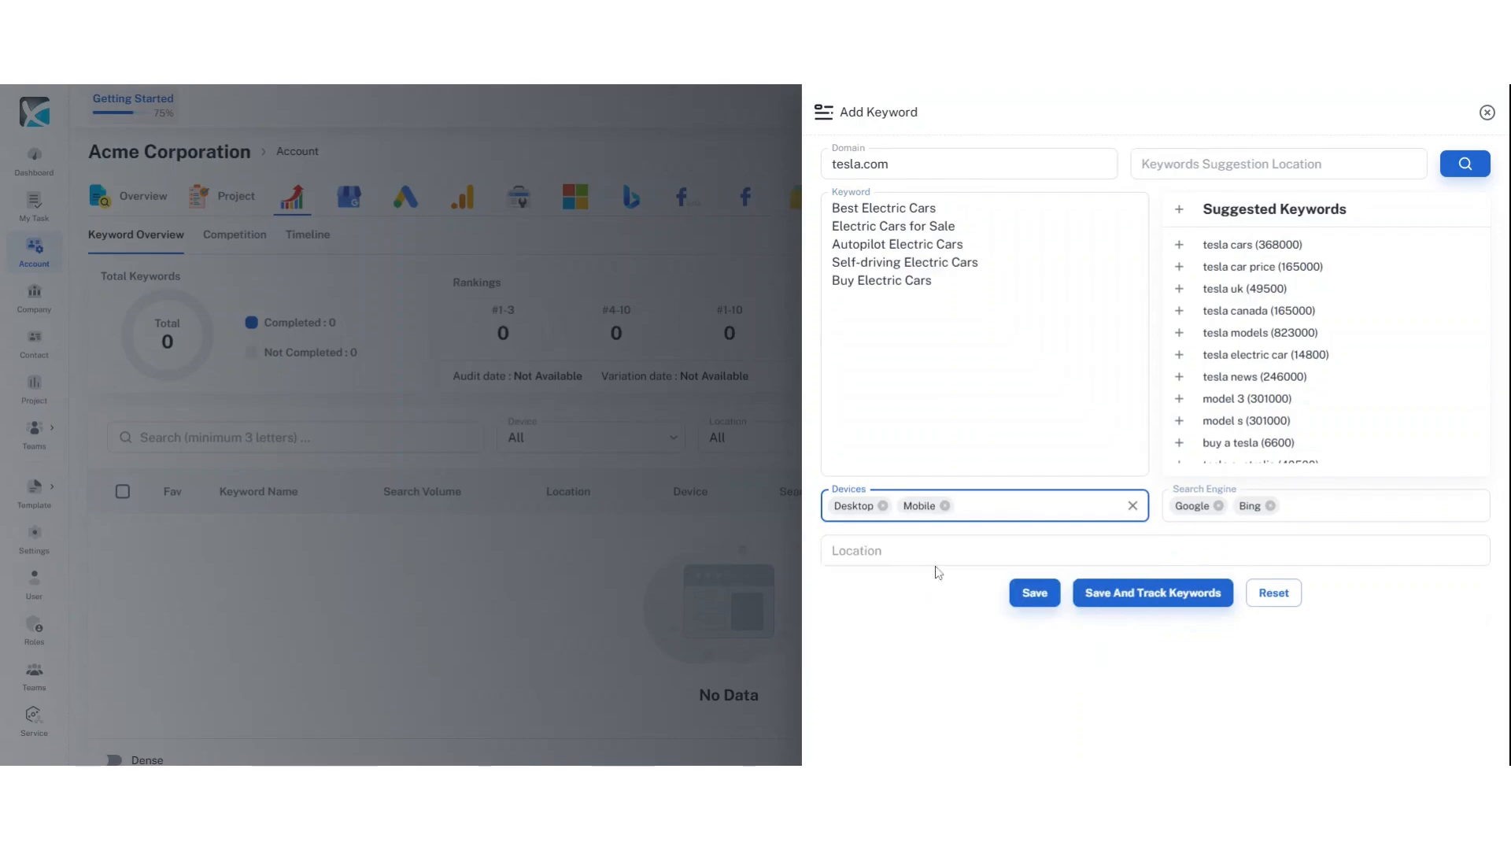
{"action": "left_click", "coordinate": [952, 507]}
{"action": "left_click", "coordinate": [894, 619]}
Set the keyword location to United States and save the keywords without tracking them yet
{"action": "left_click", "coordinate": [894, 551]}
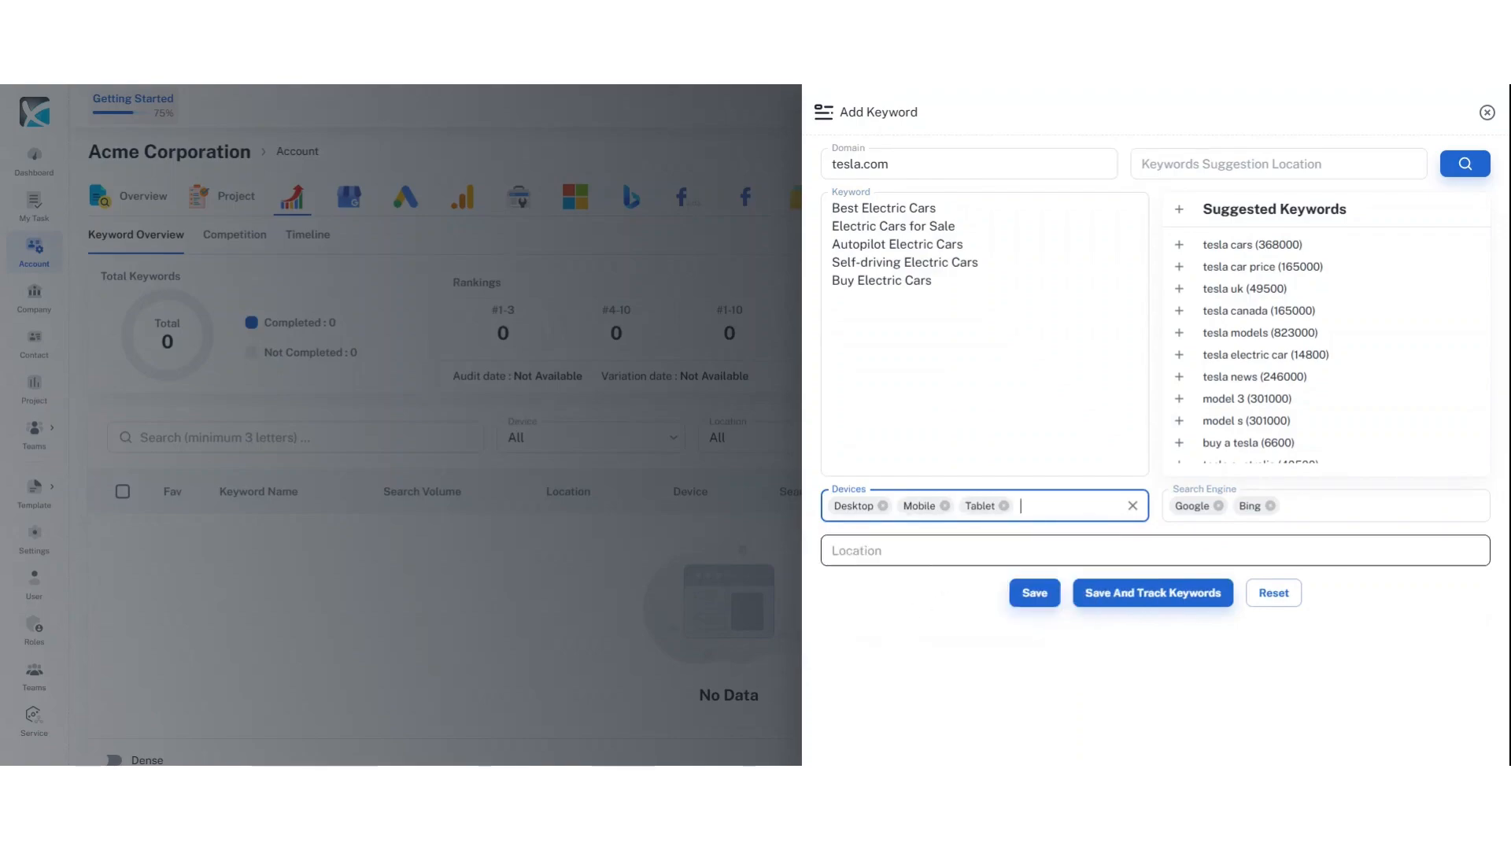
{"action": "type", "text": "uni"}
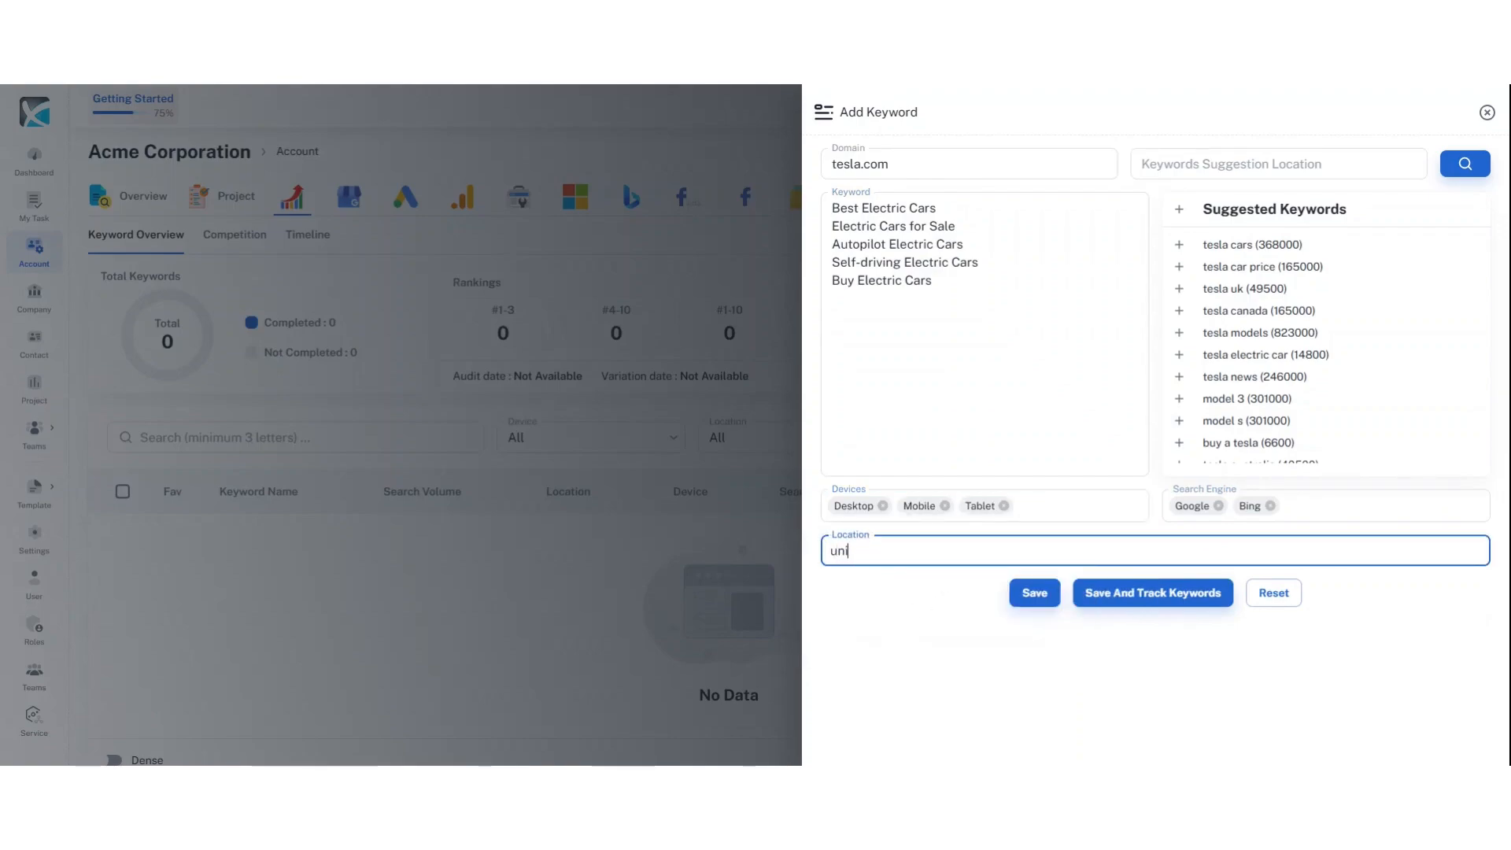
{"action": "left_click", "coordinate": [944, 592]}
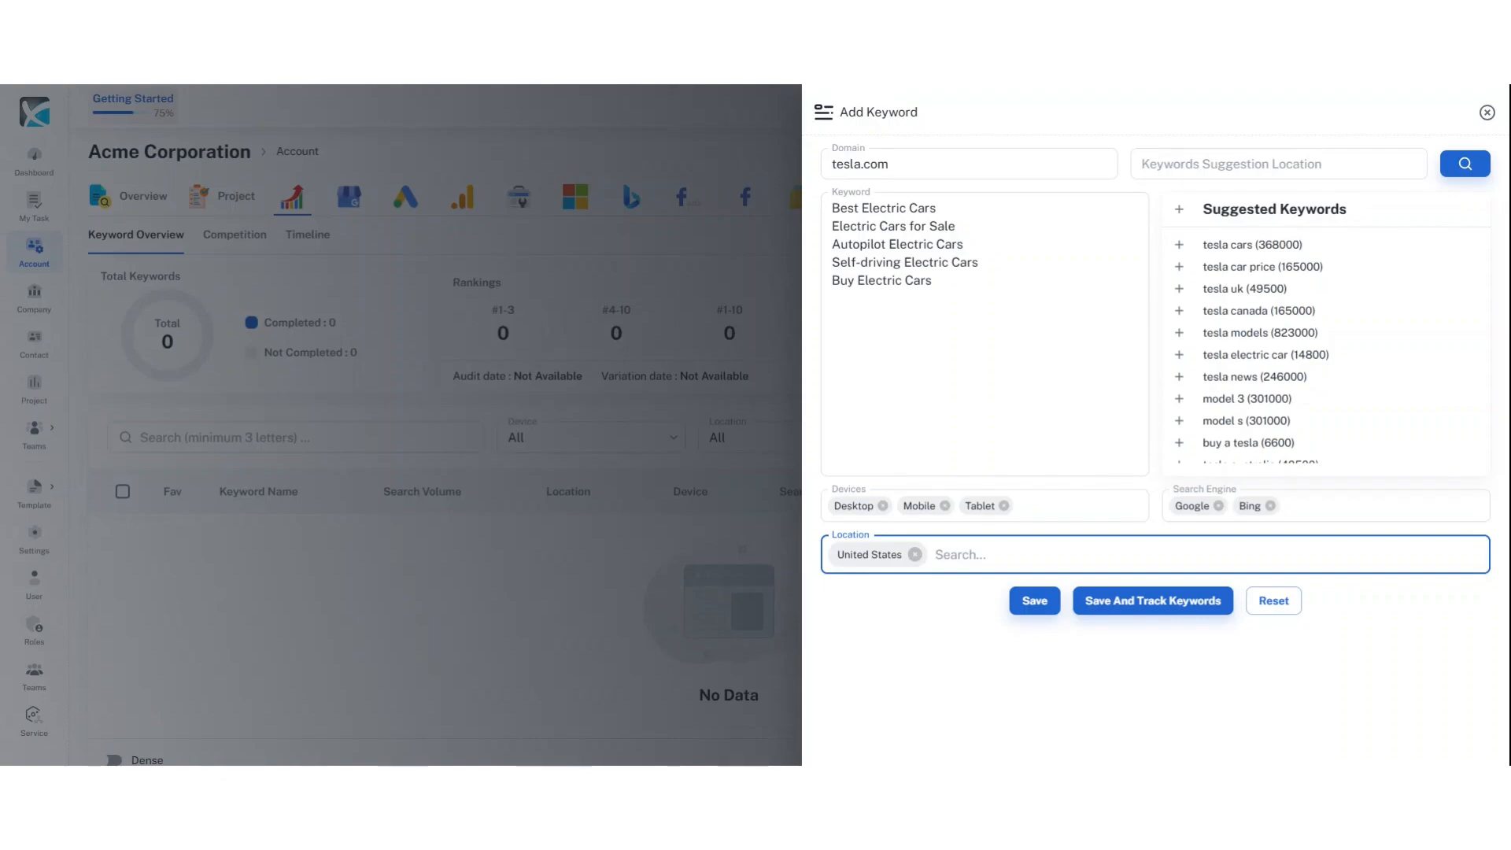
{"action": "left_click", "coordinate": [1022, 598]}
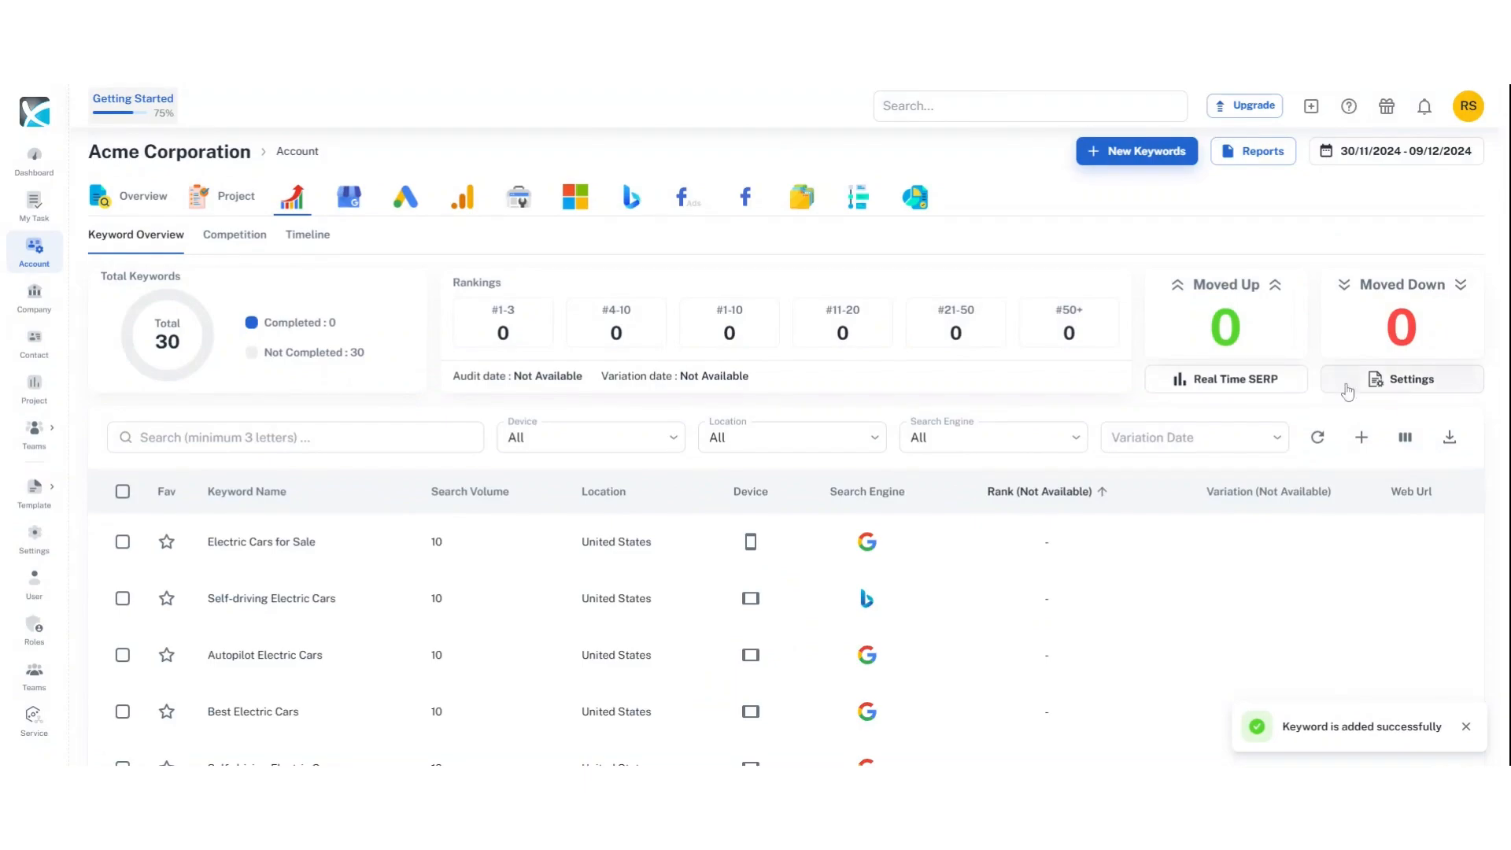
{"action": "left_click", "coordinate": [1402, 378]}
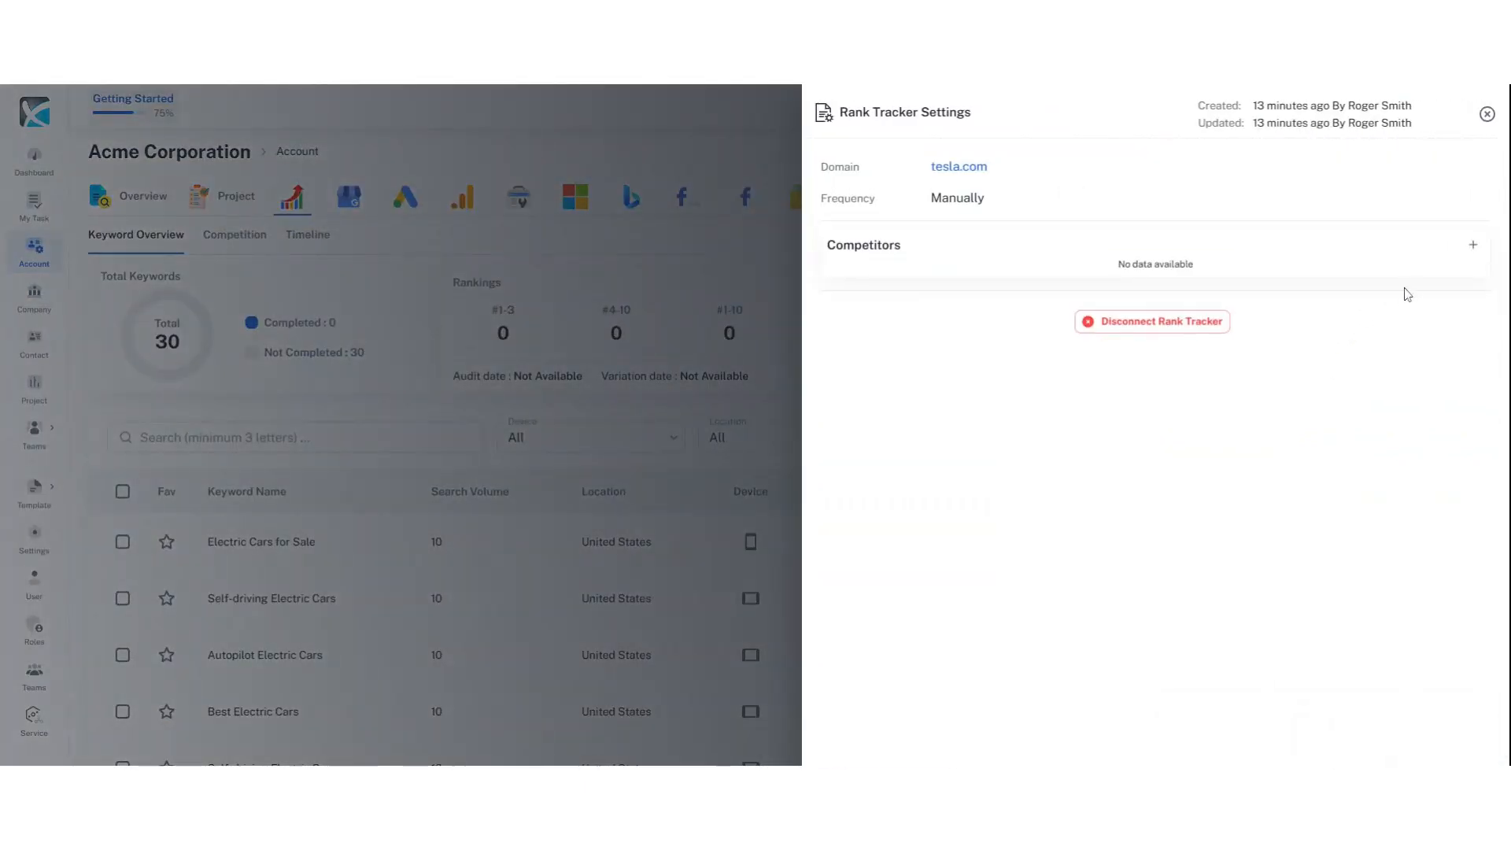
{"action": "left_click", "coordinate": [1472, 245]}
{"action": "left_click", "coordinate": [981, 273]}
{"action": "key", "text": "Tab"}
{"action": "type", "text": "https://www.bmw.com/"}
{"action": "left_click", "coordinate": [1449, 277]}
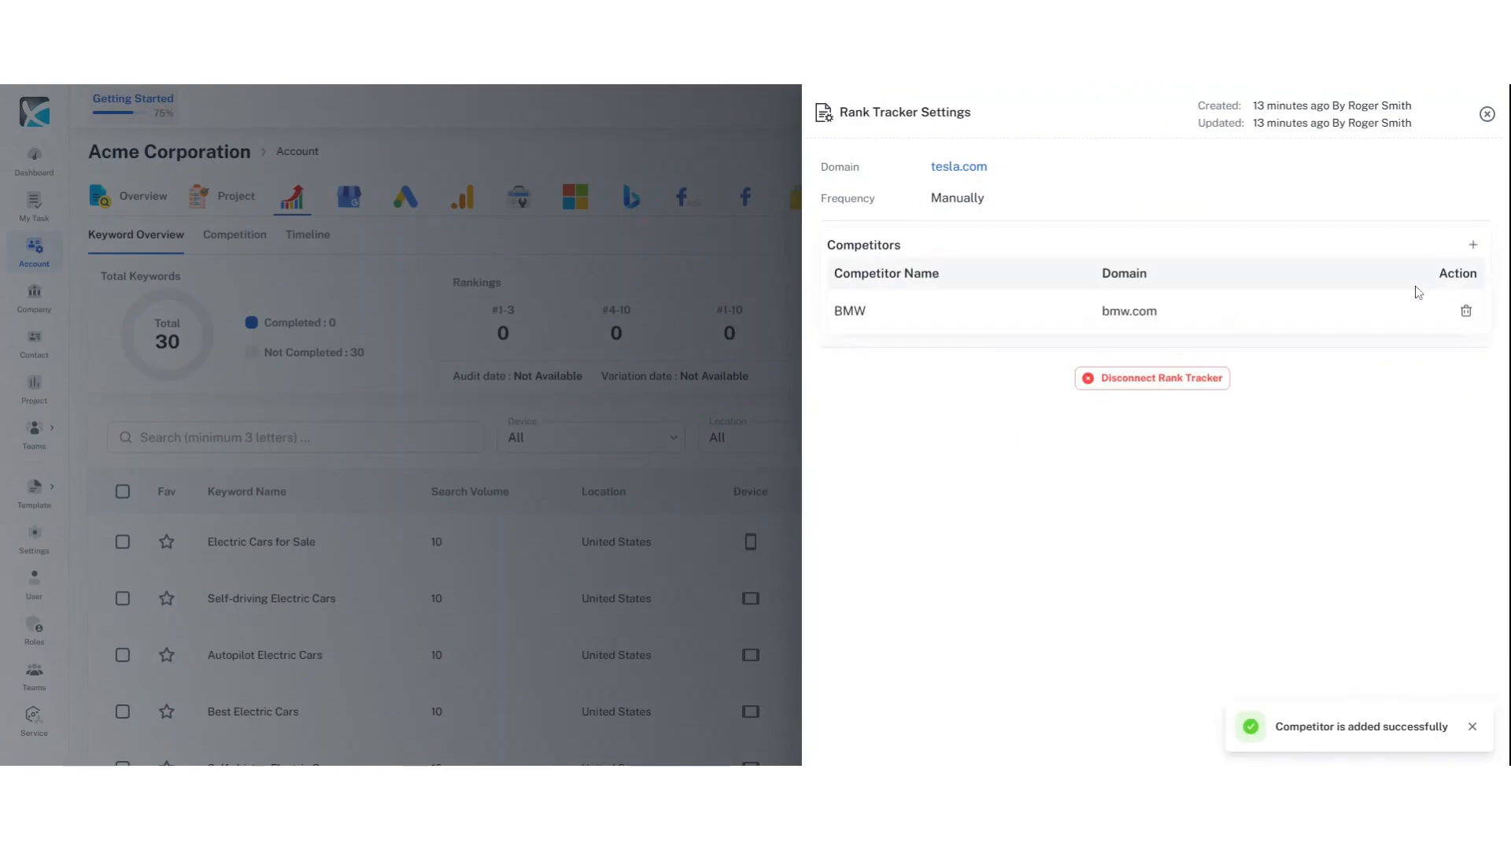
{"action": "left_click", "coordinate": [1486, 115]}
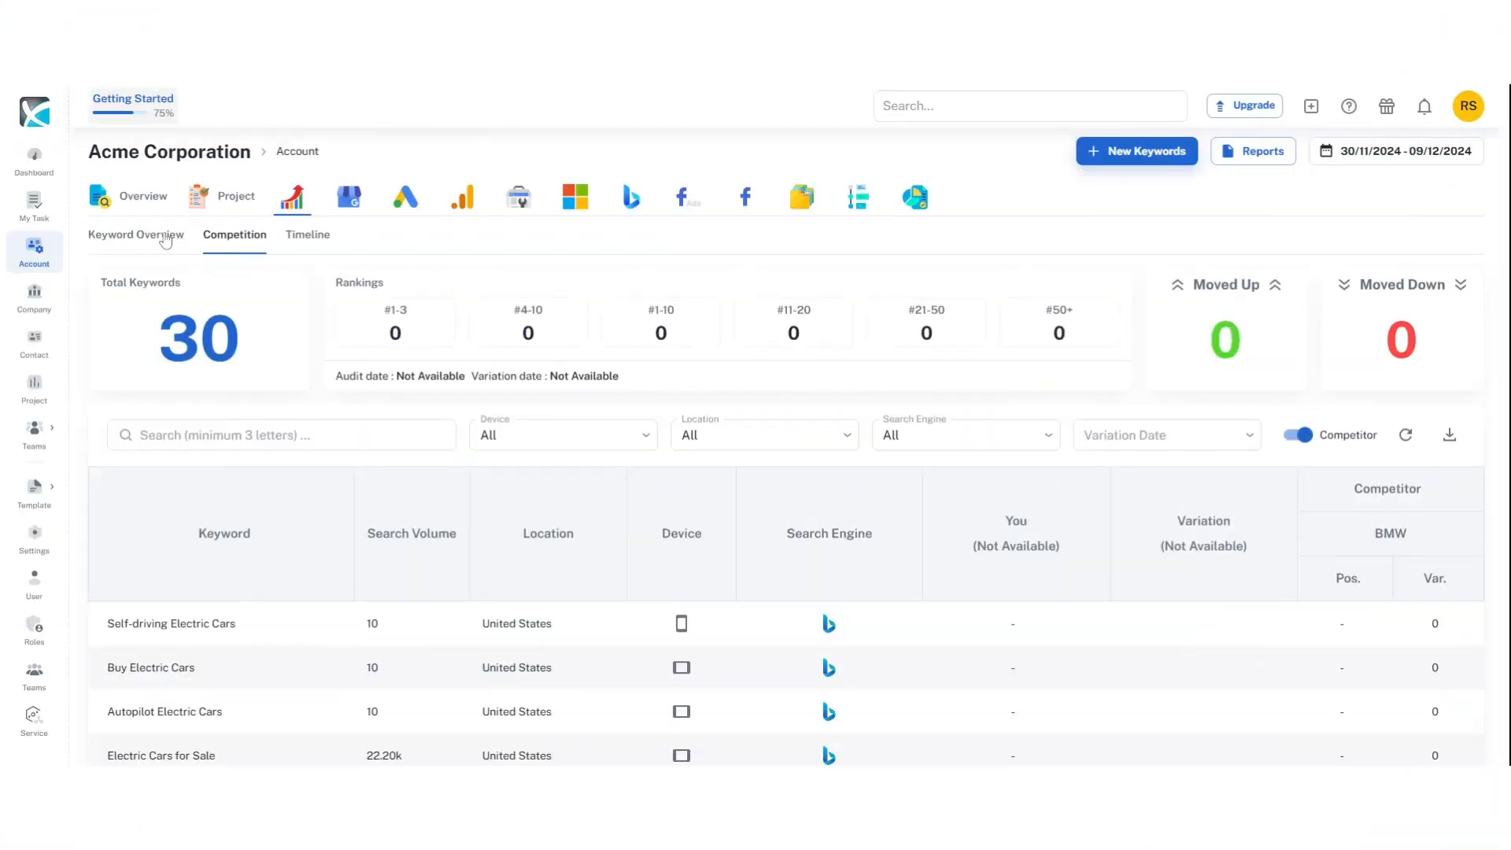
Run real-time rank tracking on all keywords from the keyword overview and refresh the keyword list
{"action": "left_click", "coordinate": [168, 236]}
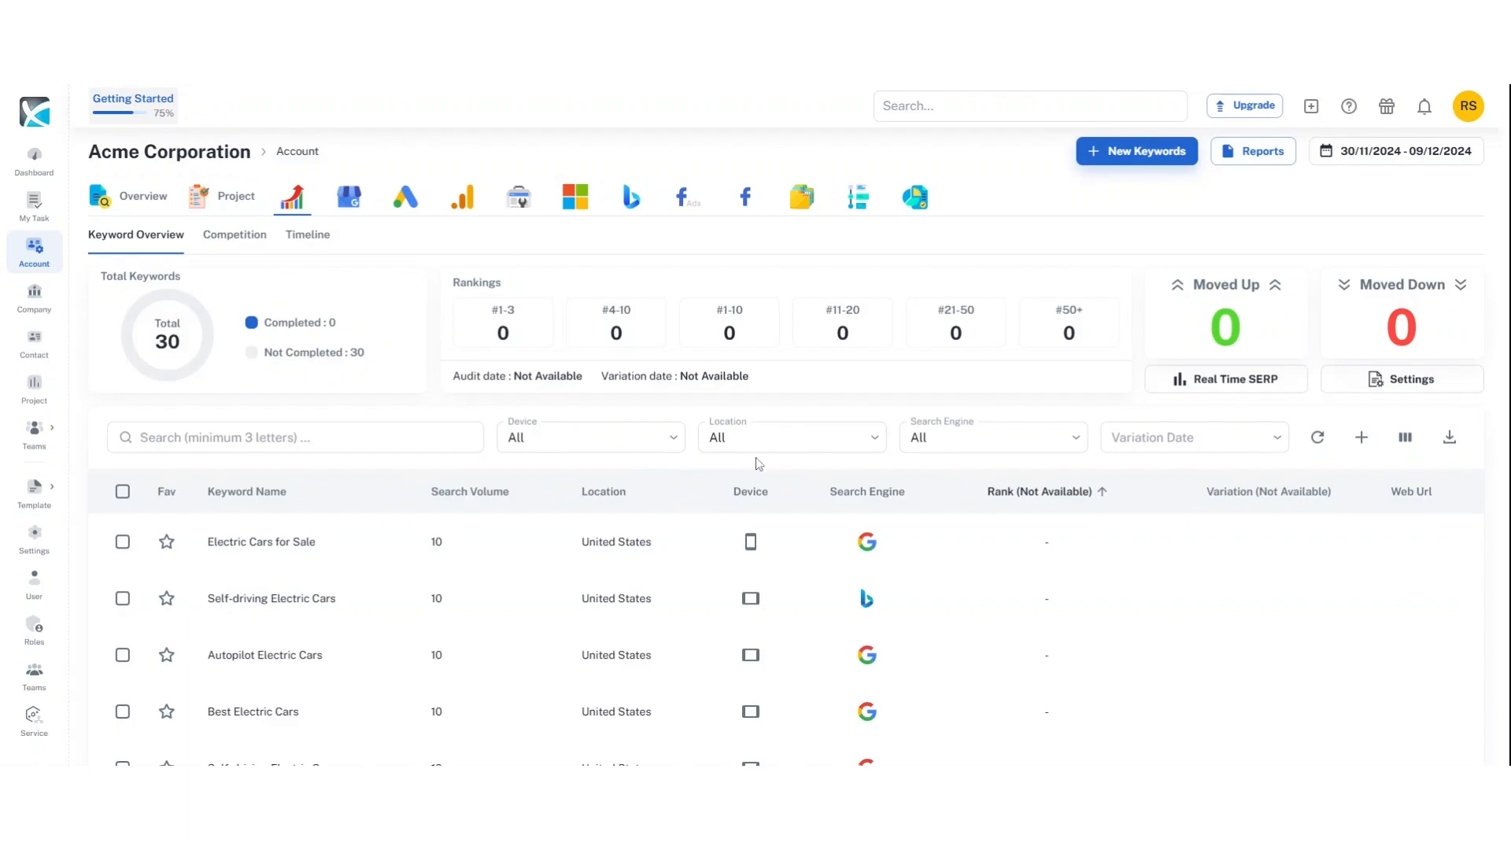
{"action": "left_click", "coordinate": [1177, 381]}
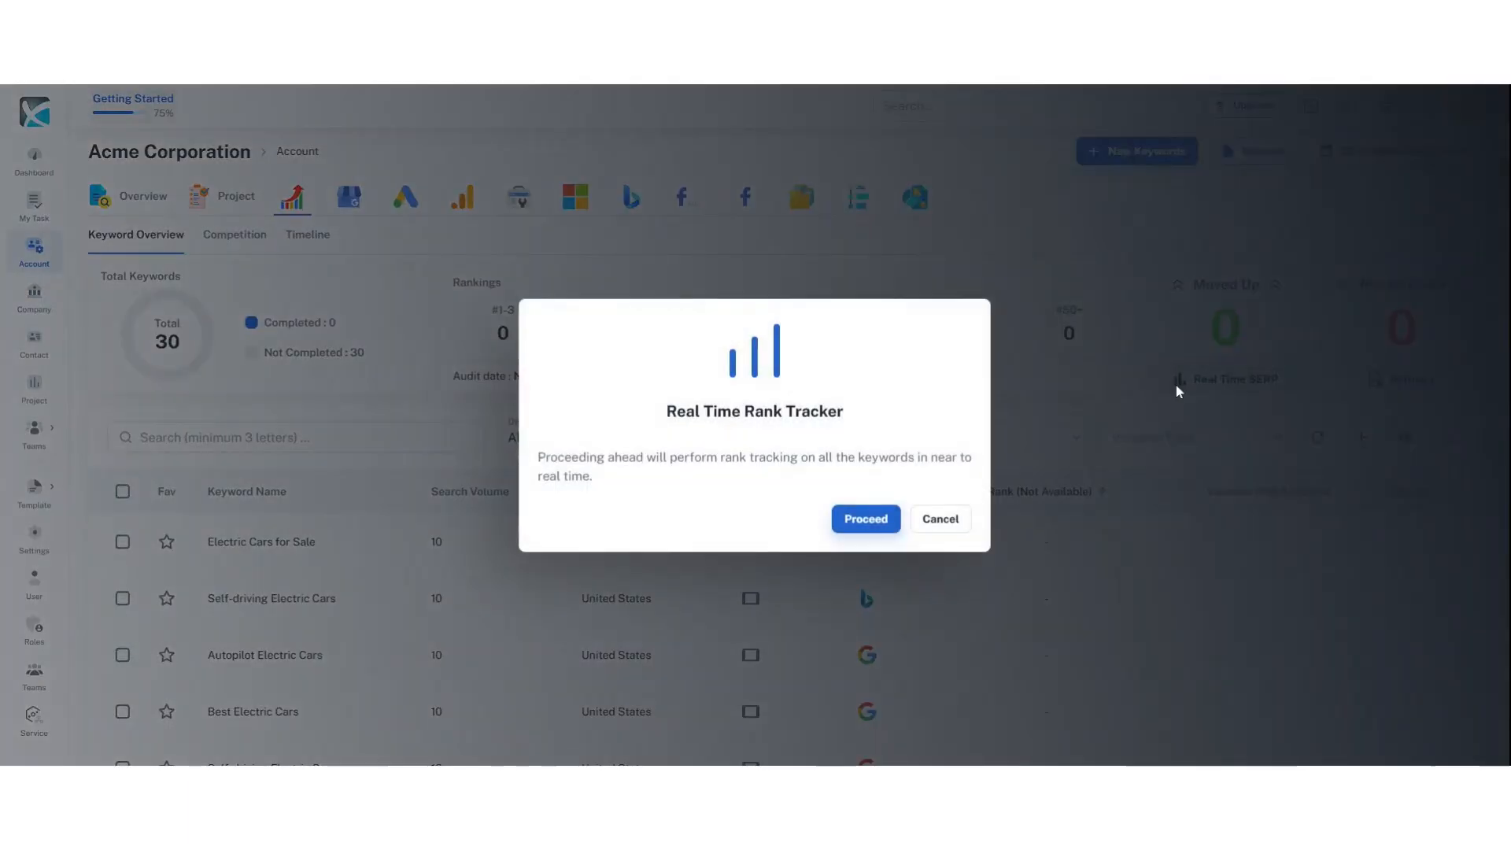
{"action": "left_click", "coordinate": [859, 526]}
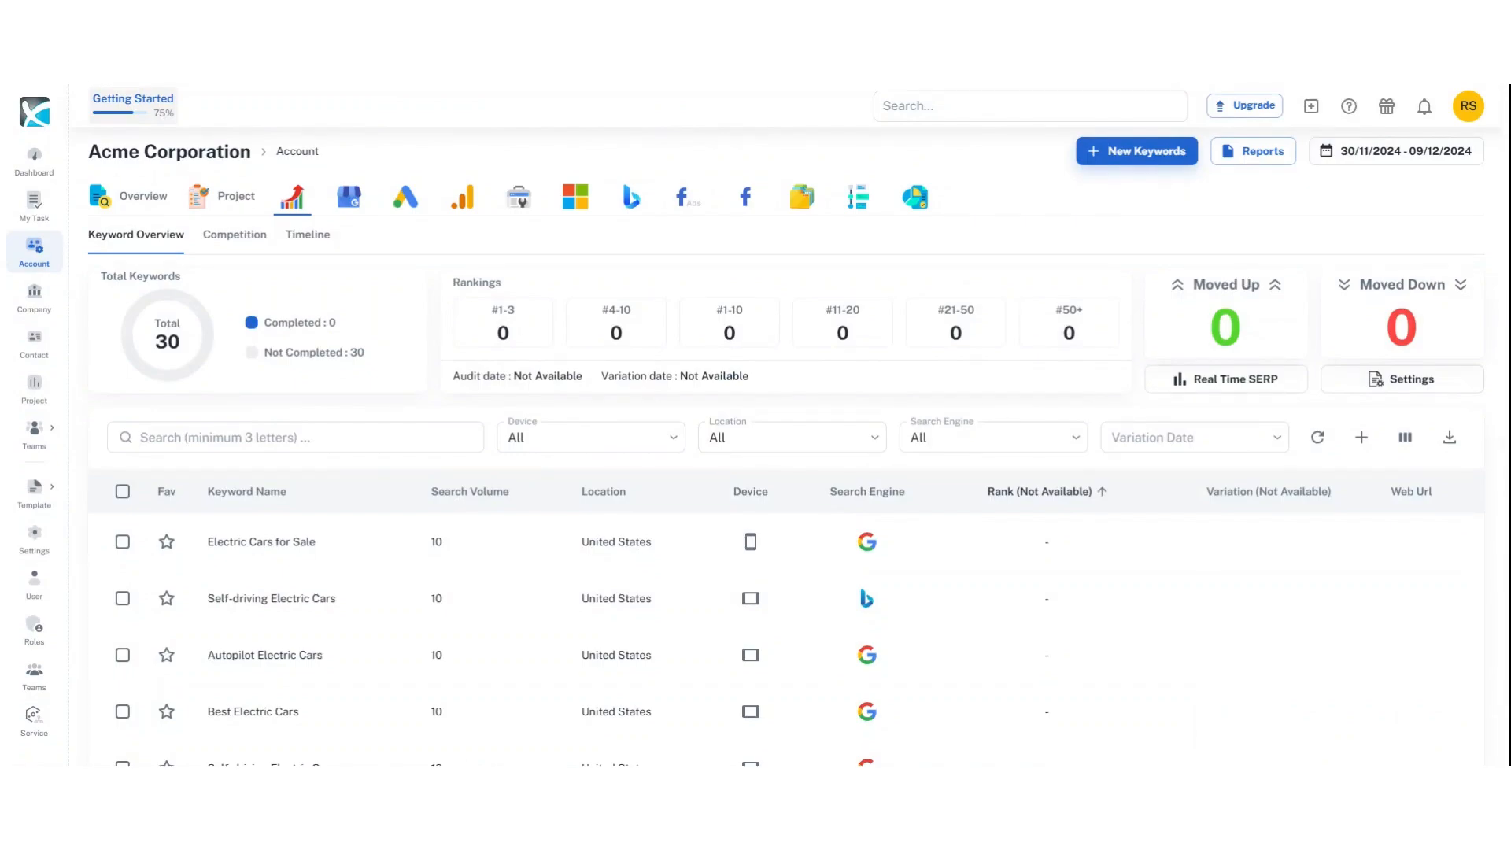
{"action": "left_click", "coordinate": [1467, 106]}
{"action": "left_click", "coordinate": [1316, 438]}
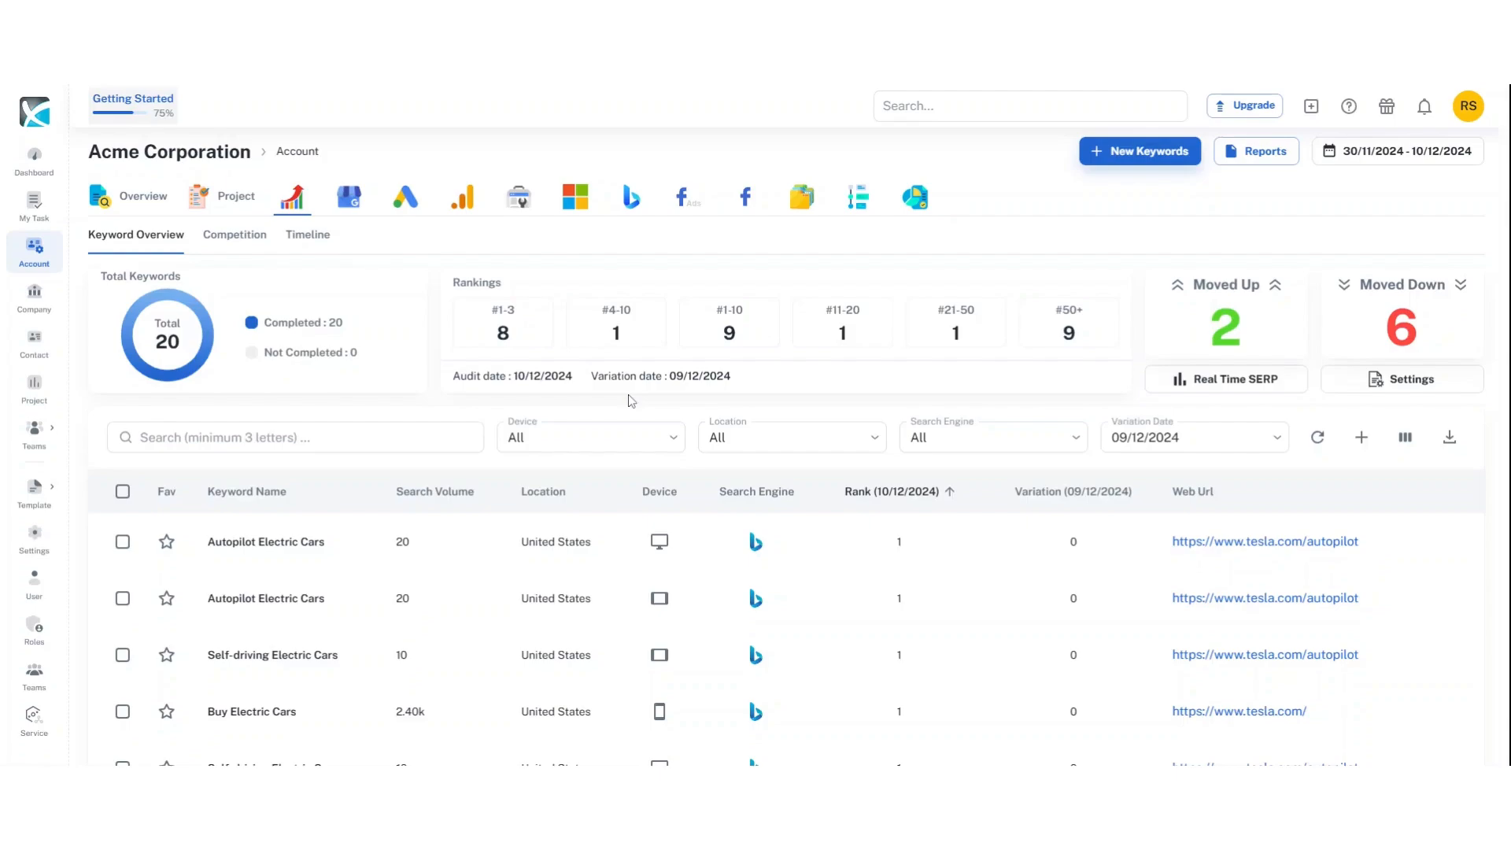
Review the keyword rankings and filter the list to the Desktop device and Google search engine, keeping 09/12/2024 as the variation date
{"action": "scroll", "coordinate": [628, 400], "scroll_direction": "down", "scroll_amount": 8}
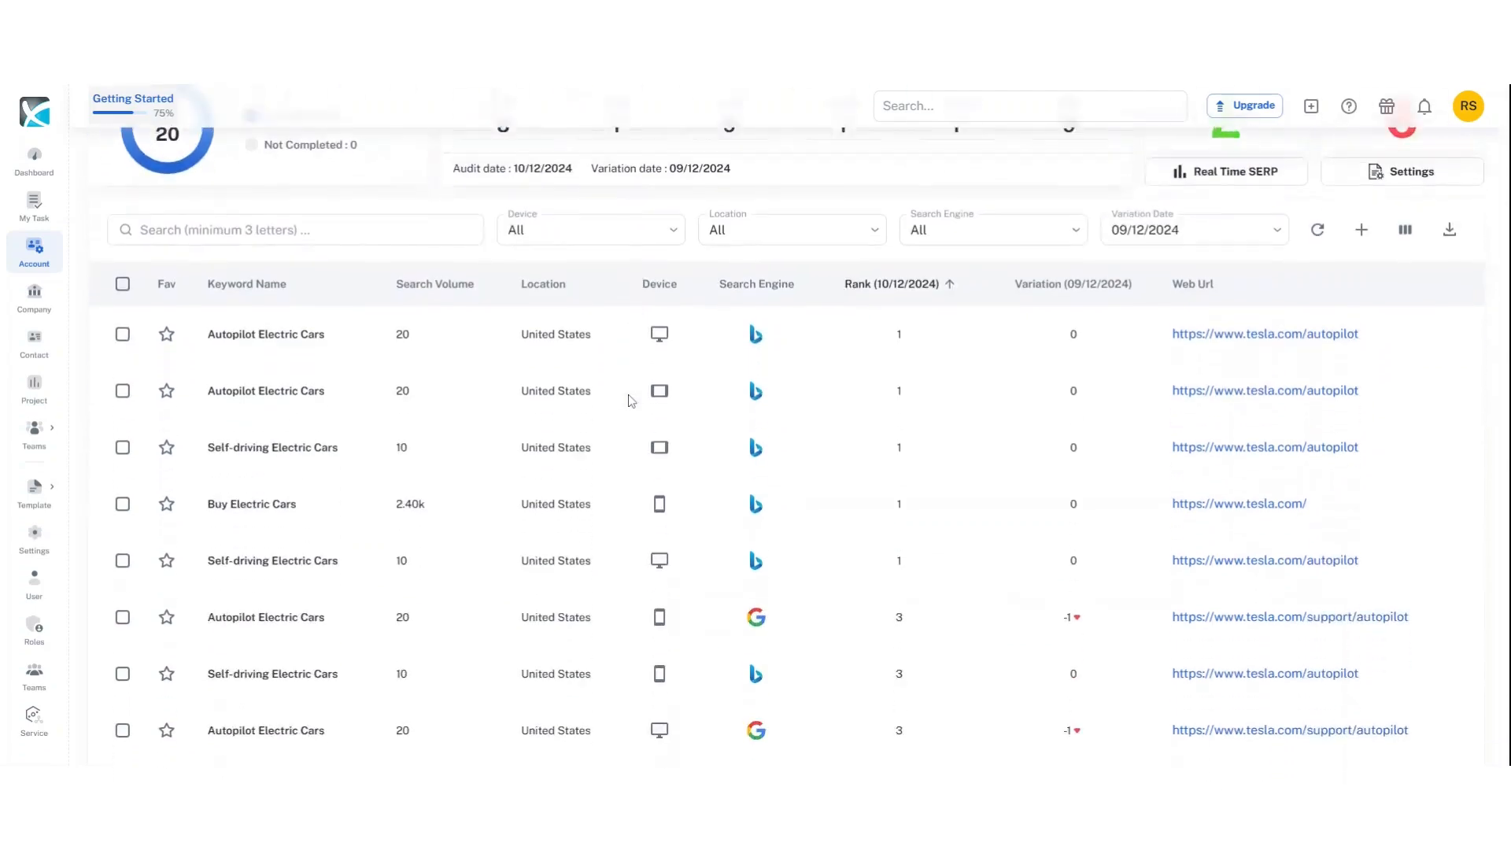
{"action": "scroll", "coordinate": [628, 400], "scroll_direction": "down", "scroll_amount": 2}
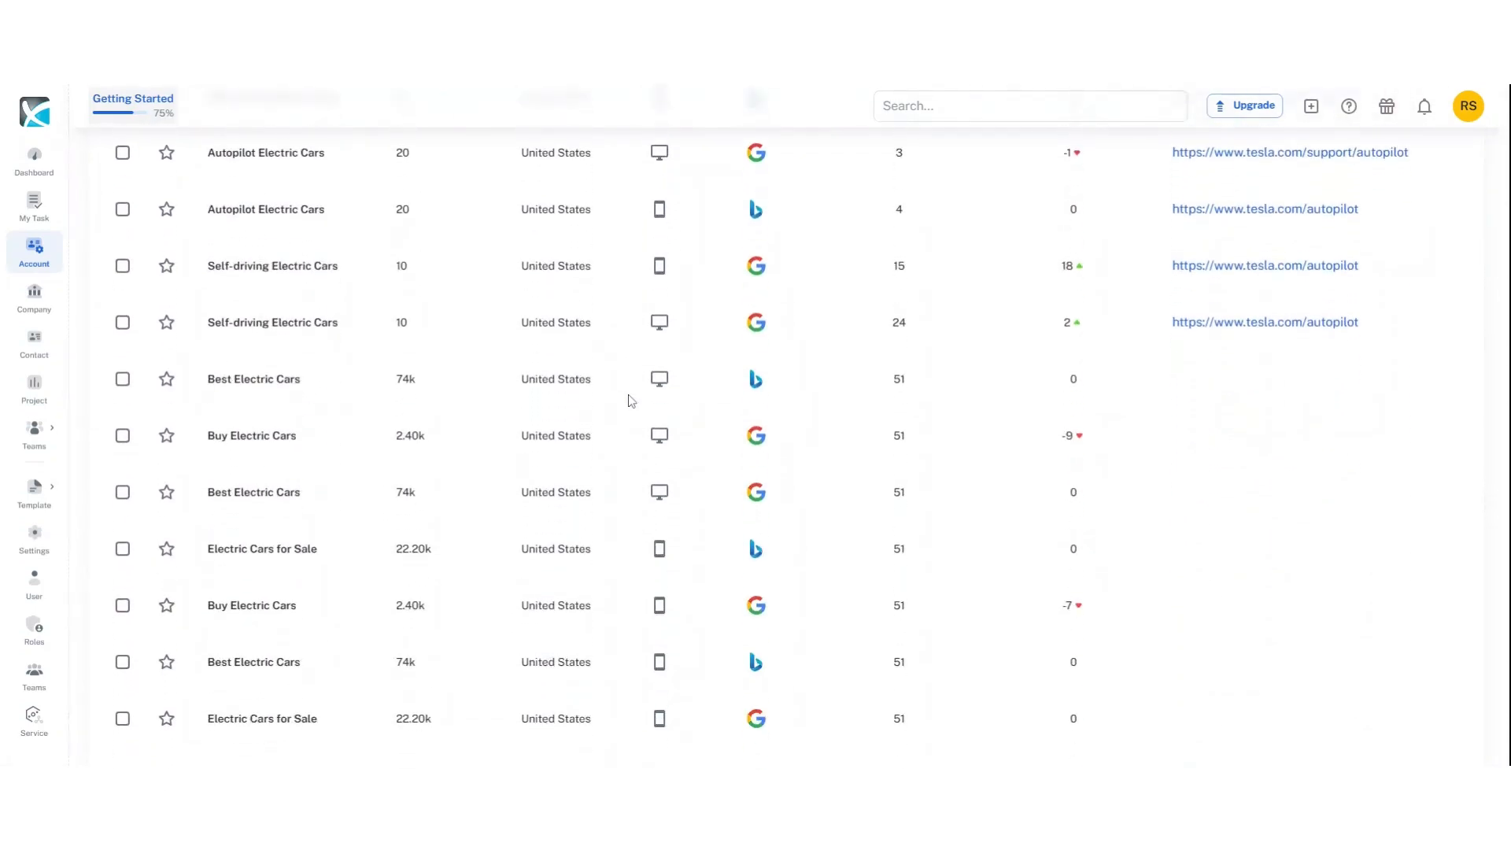
{"action": "scroll", "coordinate": [755, 374], "scroll_direction": "up", "scroll_amount": 6}
{"action": "scroll", "coordinate": [738, 385], "scroll_direction": "up", "scroll_amount": 4}
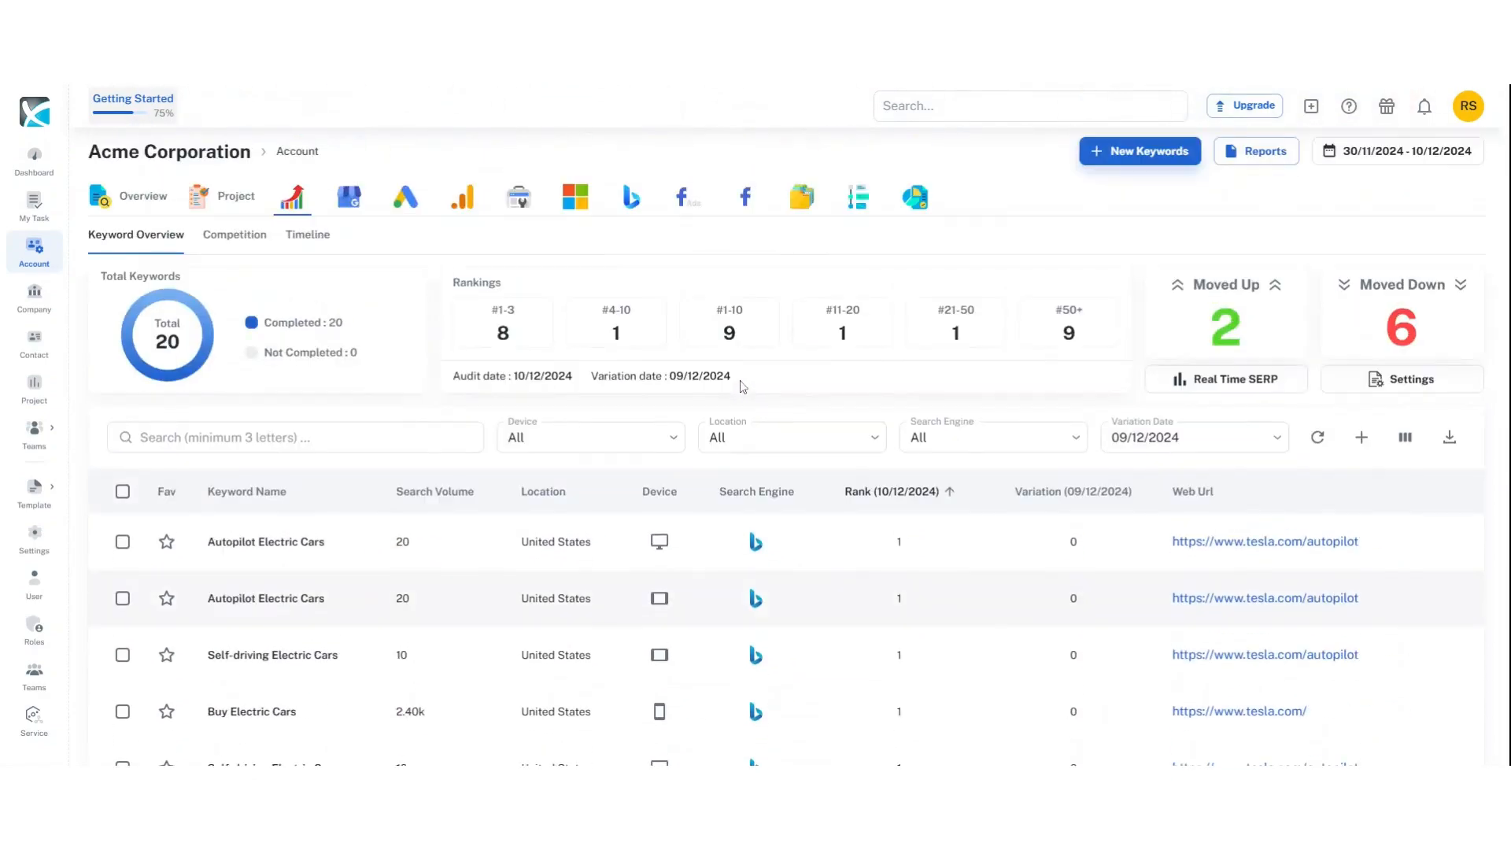
{"action": "left_click", "coordinate": [566, 438]}
{"action": "left_click", "coordinate": [556, 507]}
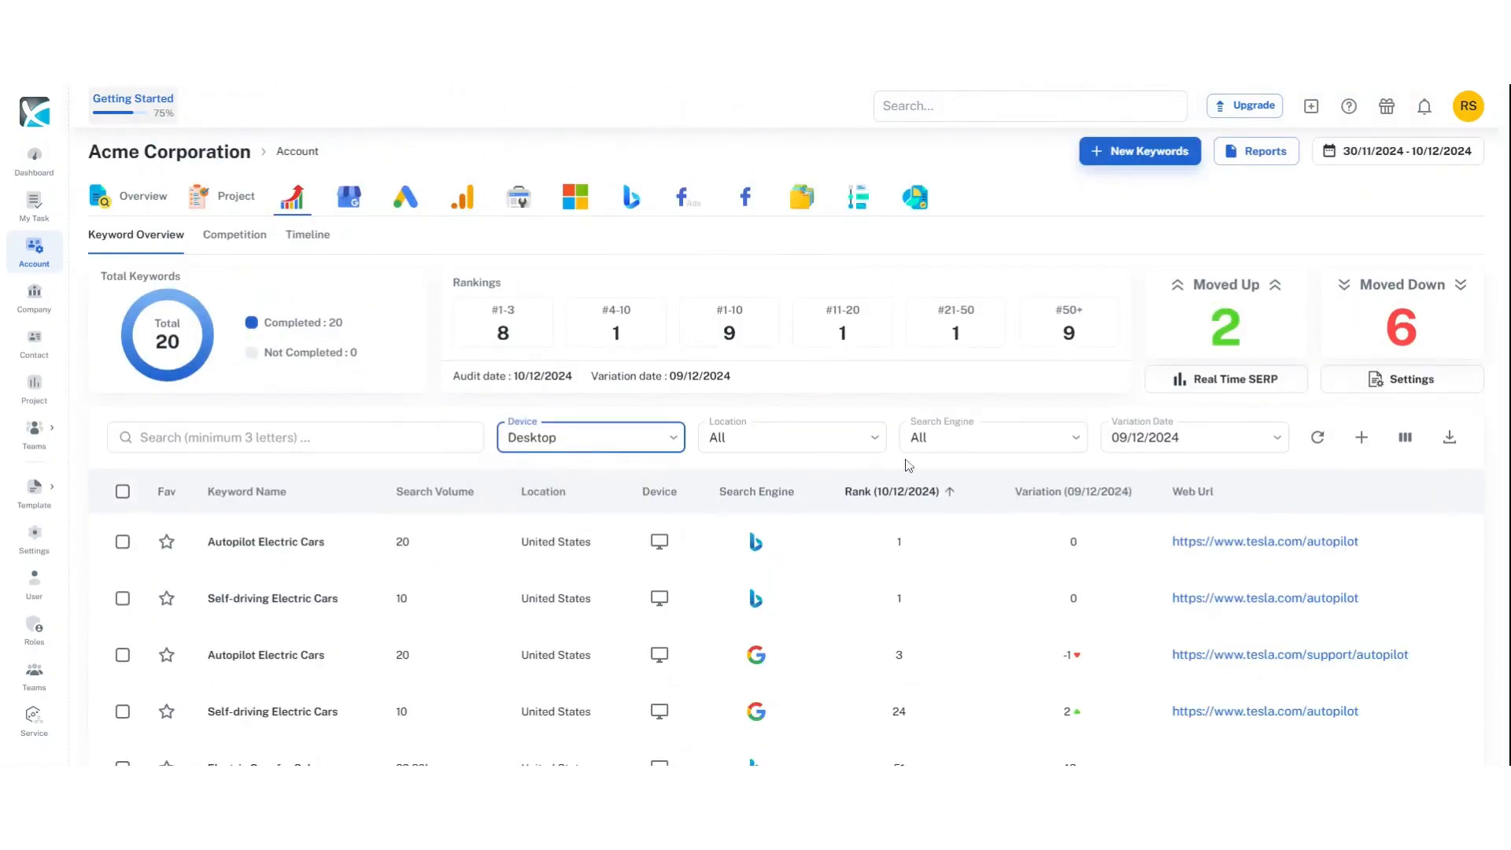
{"action": "left_click", "coordinate": [981, 453]}
{"action": "left_click", "coordinate": [936, 506]}
{"action": "left_click", "coordinate": [1136, 441]}
{"action": "left_click", "coordinate": [1136, 446]}
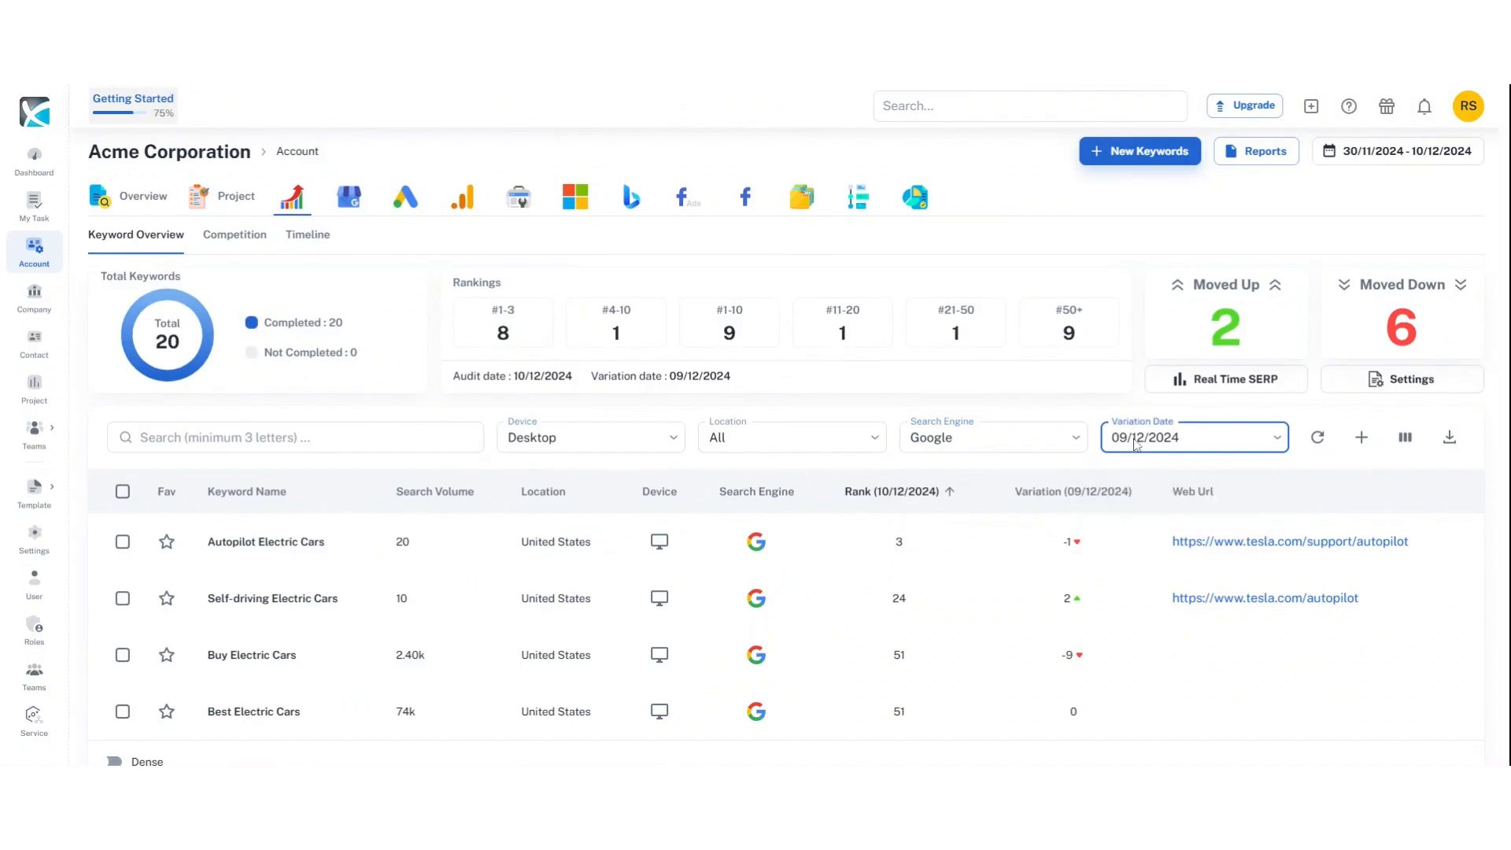
Download the keywords report for the filtered Desktop and Google keyword list
{"action": "left_click", "coordinate": [237, 438]}
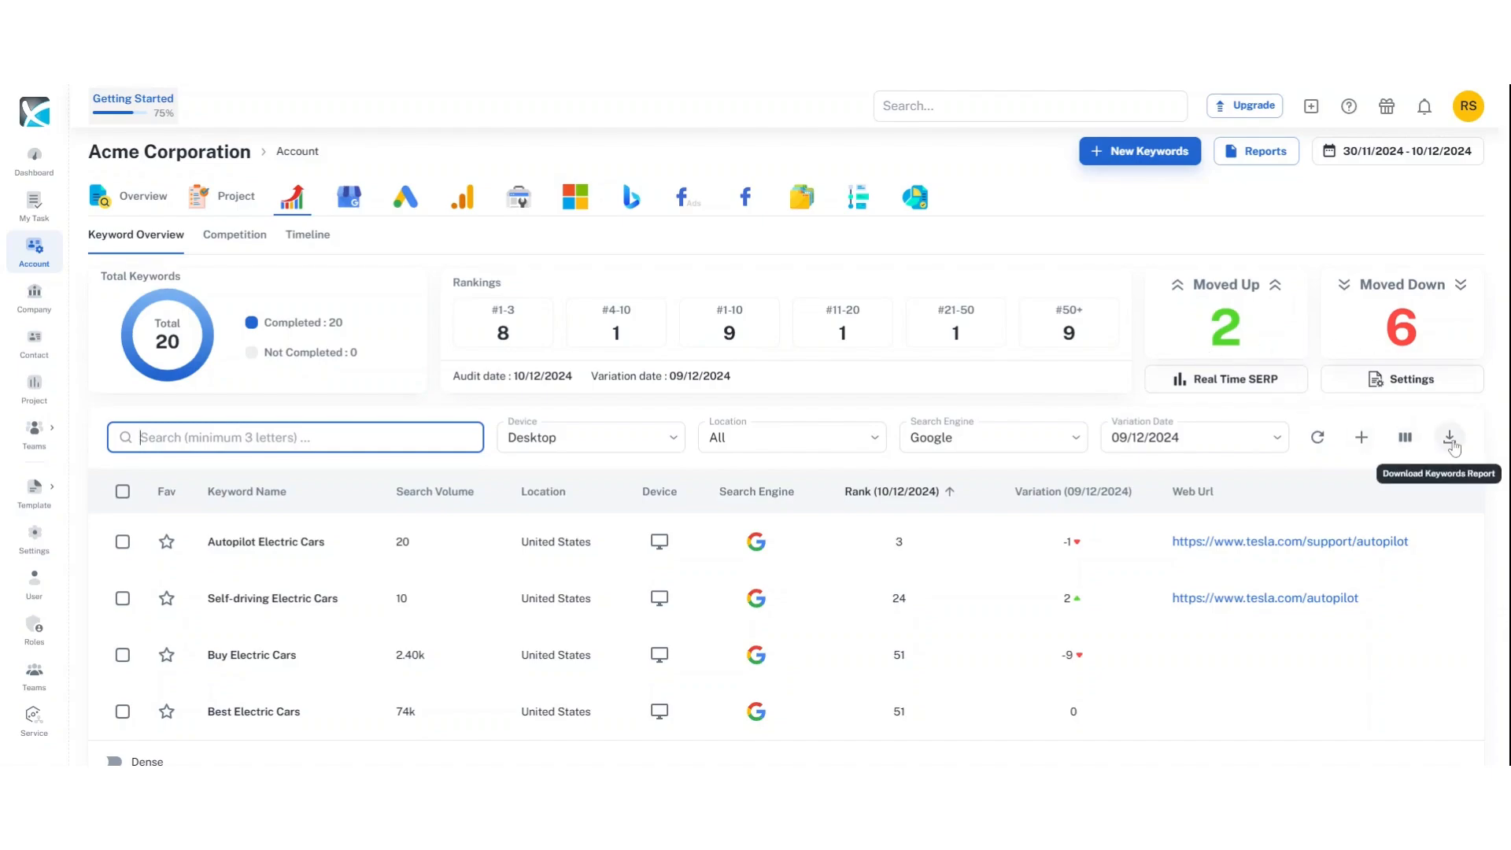
{"action": "left_click", "coordinate": [1450, 438]}
{"action": "left_click", "coordinate": [861, 494]}
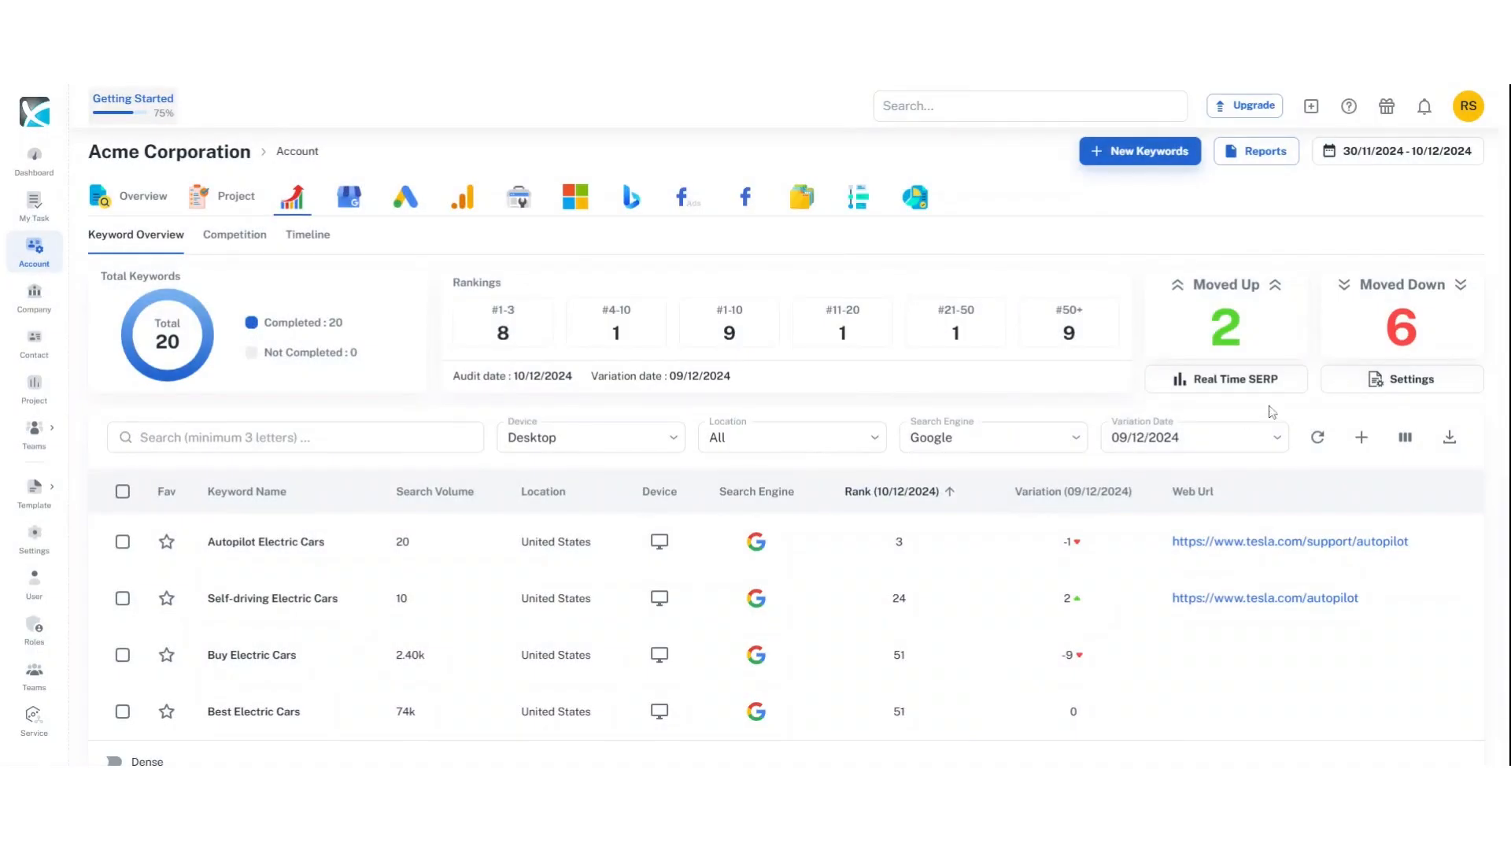
Open the SERP analysis of the Autopilot Electric Cars keyword and examine its position chart, date range options and ranked search results
{"action": "left_click", "coordinate": [284, 543]}
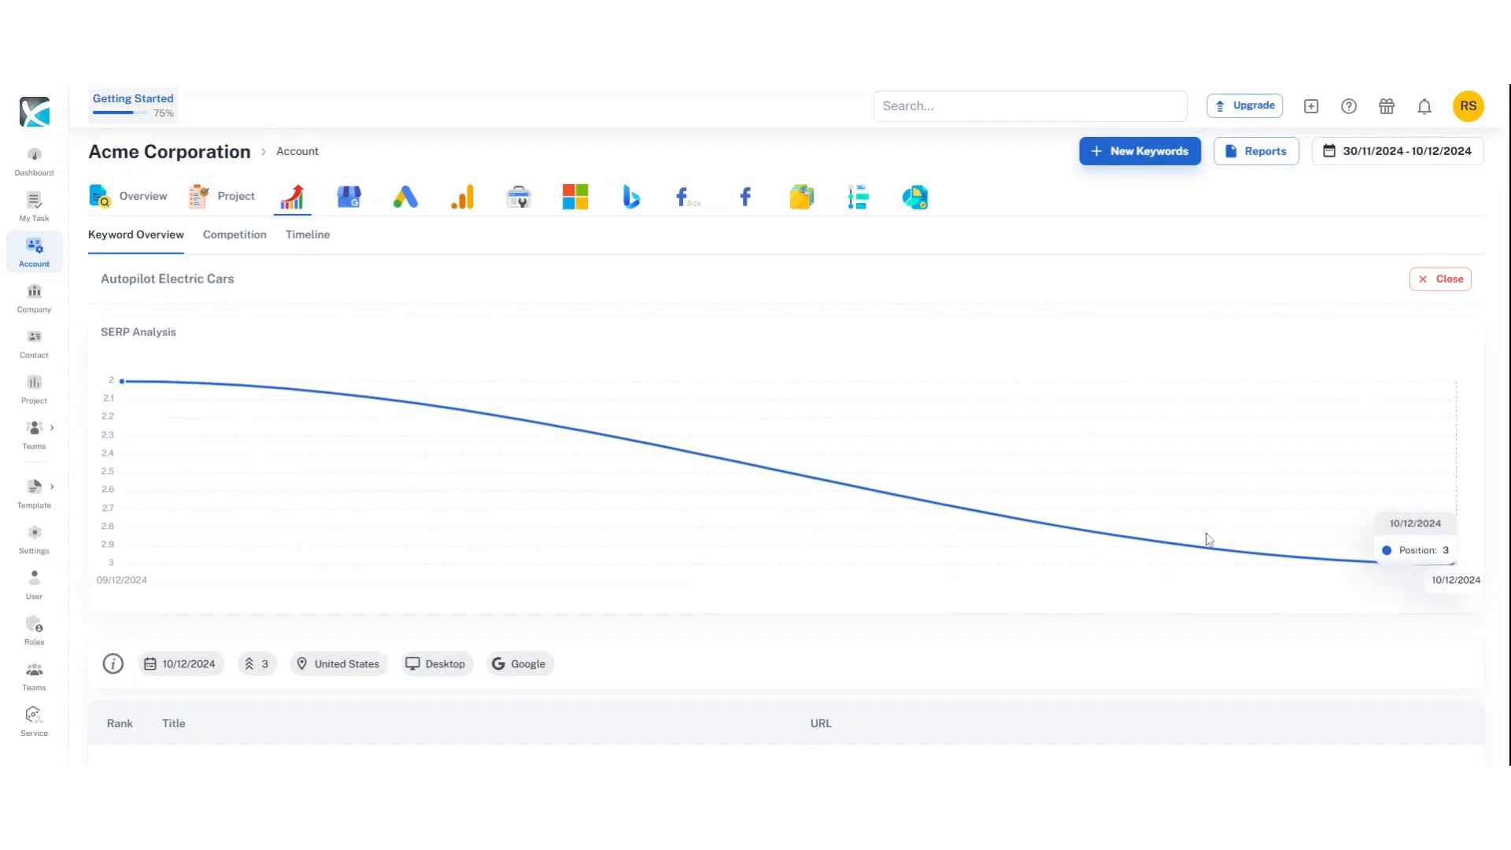
{"action": "left_click", "coordinate": [1364, 159]}
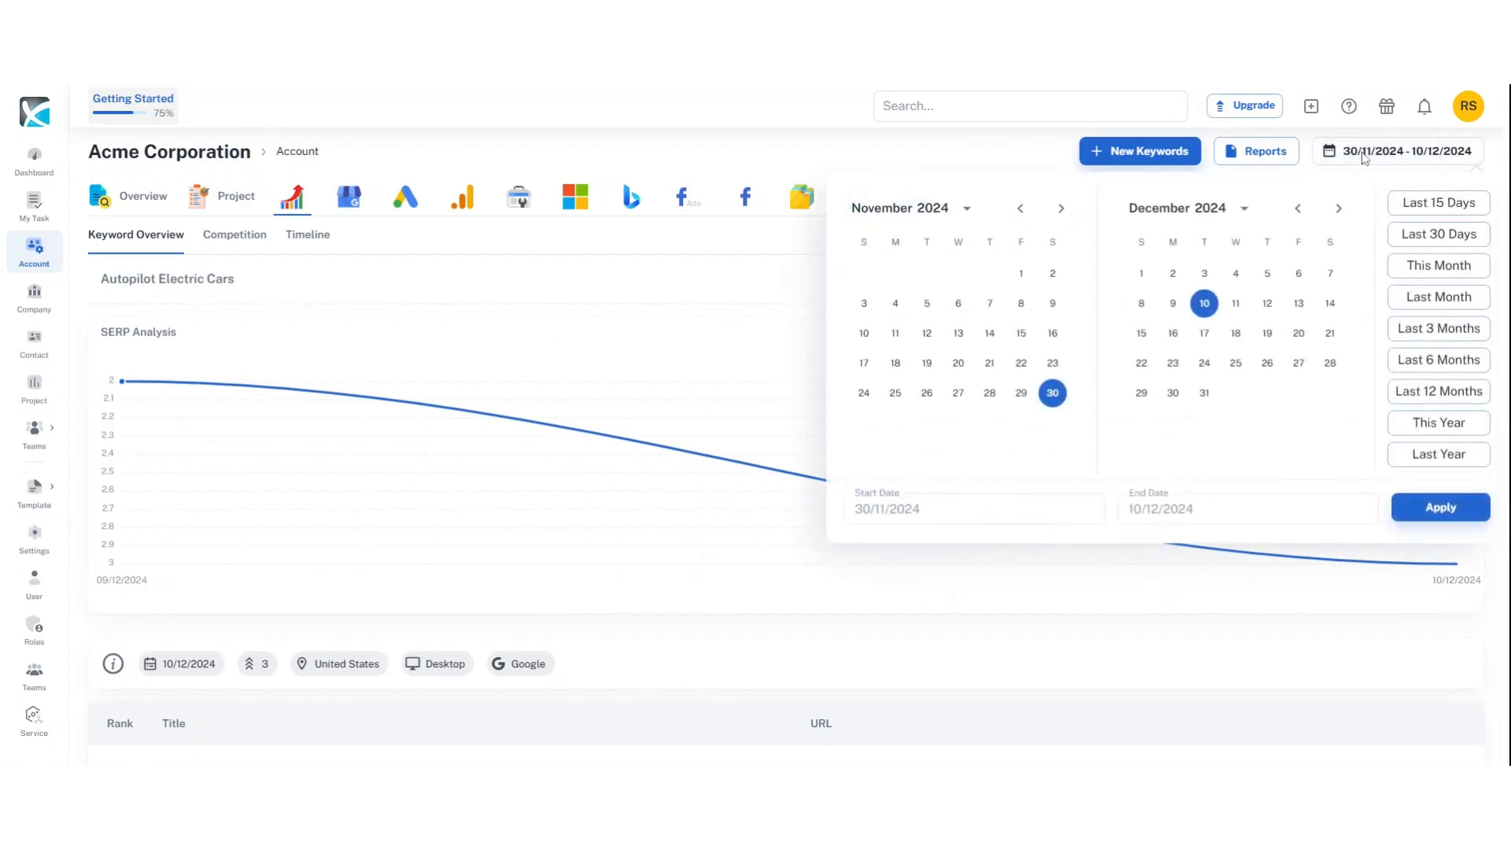
{"action": "left_click", "coordinate": [1366, 157]}
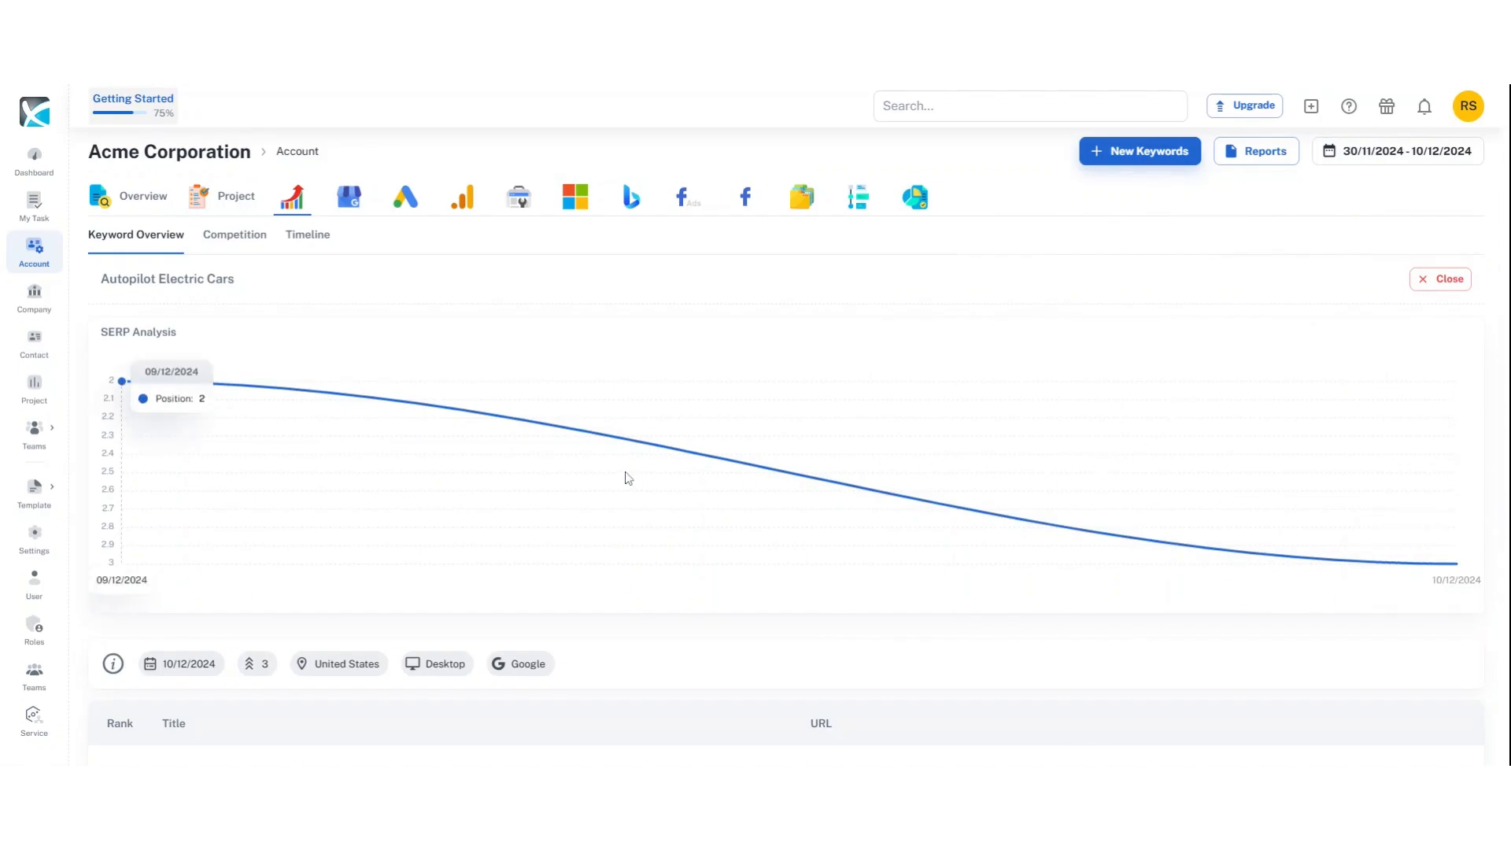
{"action": "scroll", "coordinate": [628, 478], "scroll_direction": "down", "scroll_amount": 6}
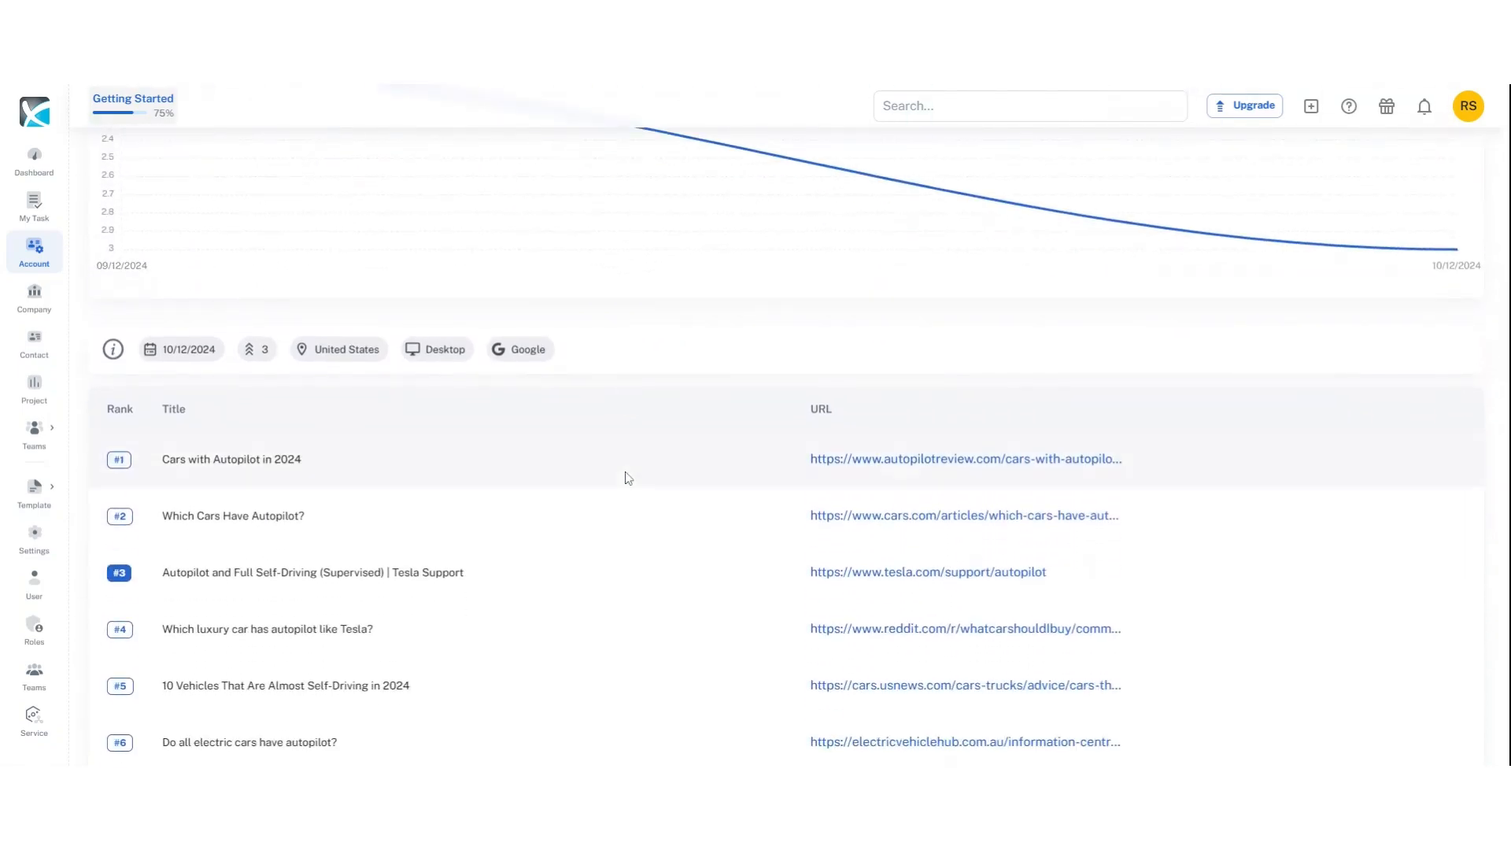
{"action": "scroll", "coordinate": [628, 478], "scroll_direction": "down", "scroll_amount": 2}
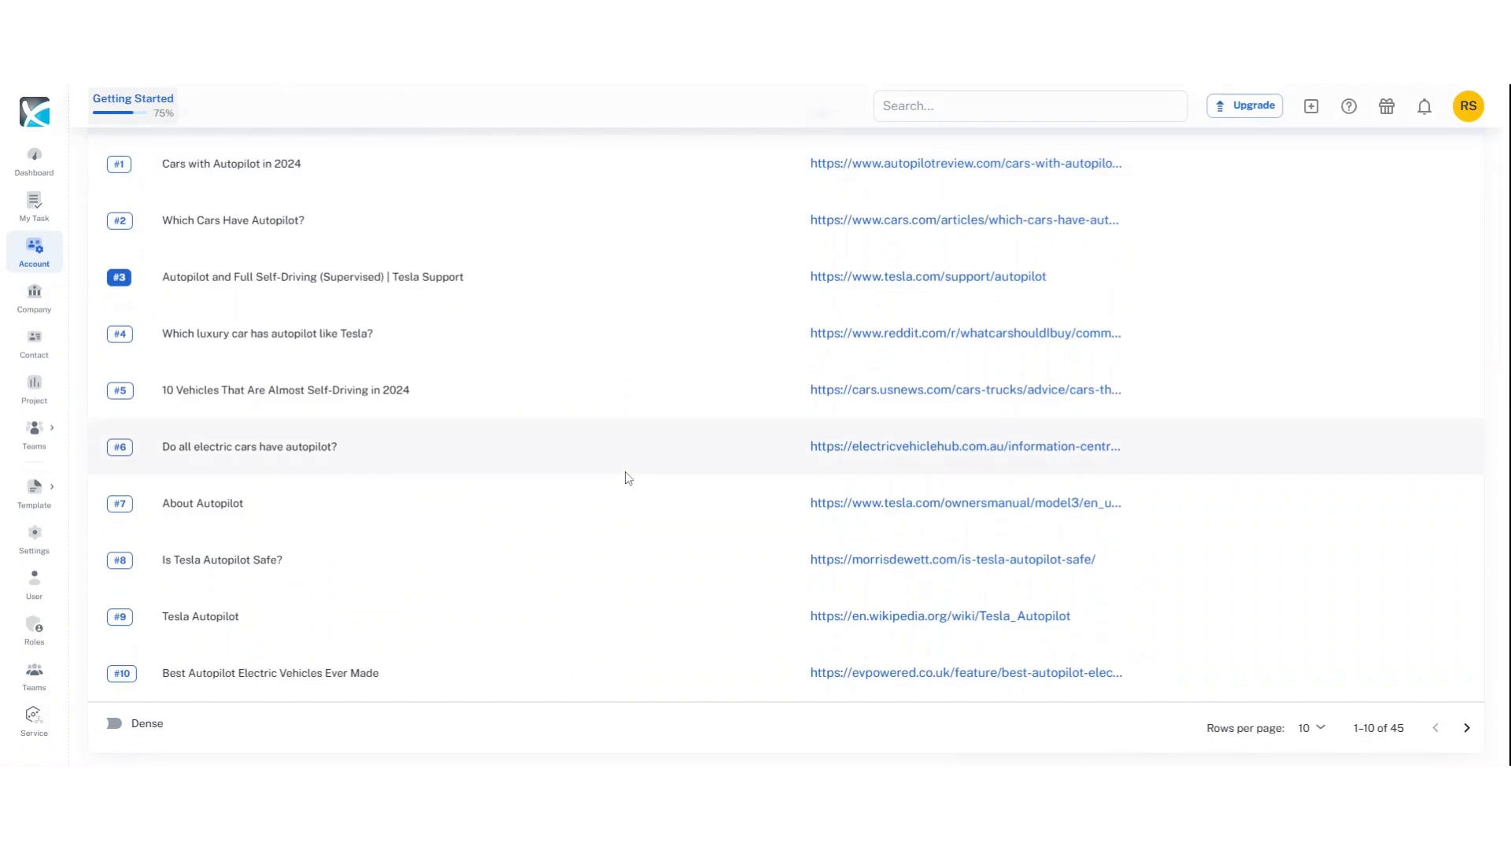
{"action": "scroll", "coordinate": [628, 478], "scroll_direction": "up", "scroll_amount": 4}
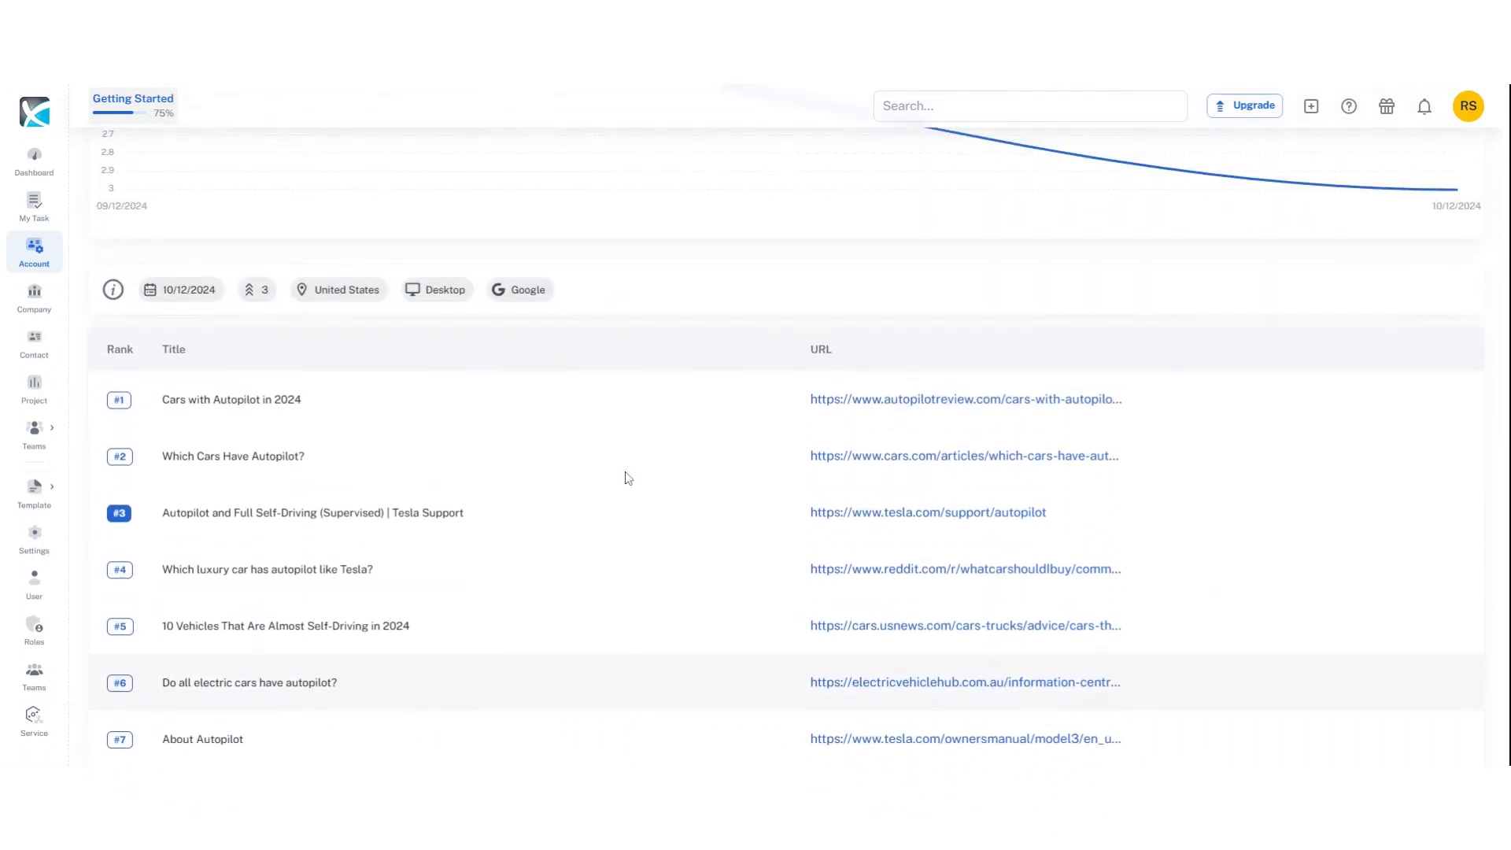
{"action": "scroll", "coordinate": [628, 478], "scroll_direction": "up", "scroll_amount": 4}
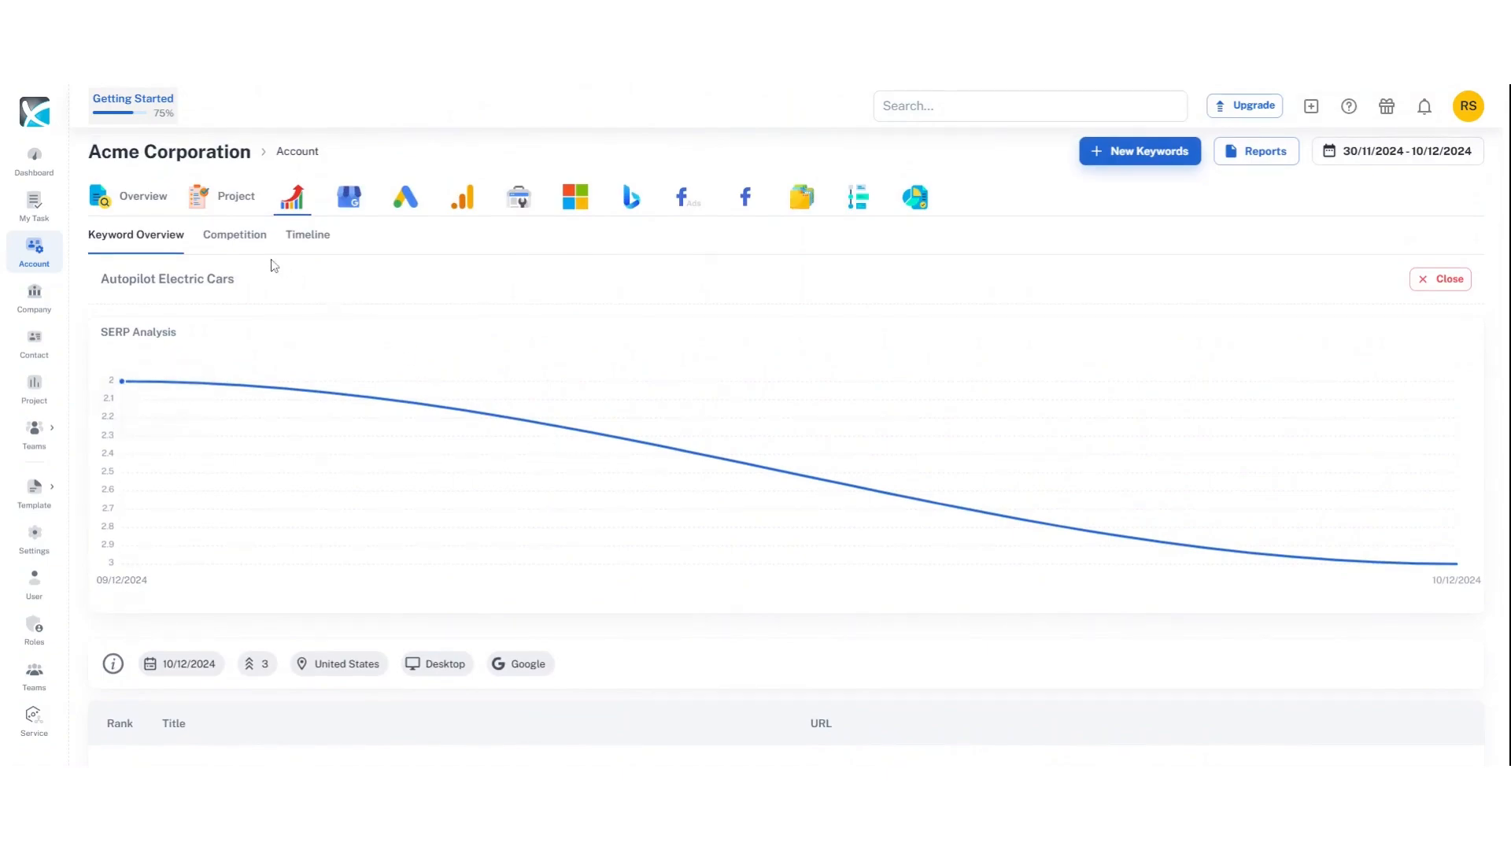
Compare the tracked keyword positions and variations with competitor BMW in the Competition view, and return to the keyword overview
{"action": "left_click", "coordinate": [244, 242]}
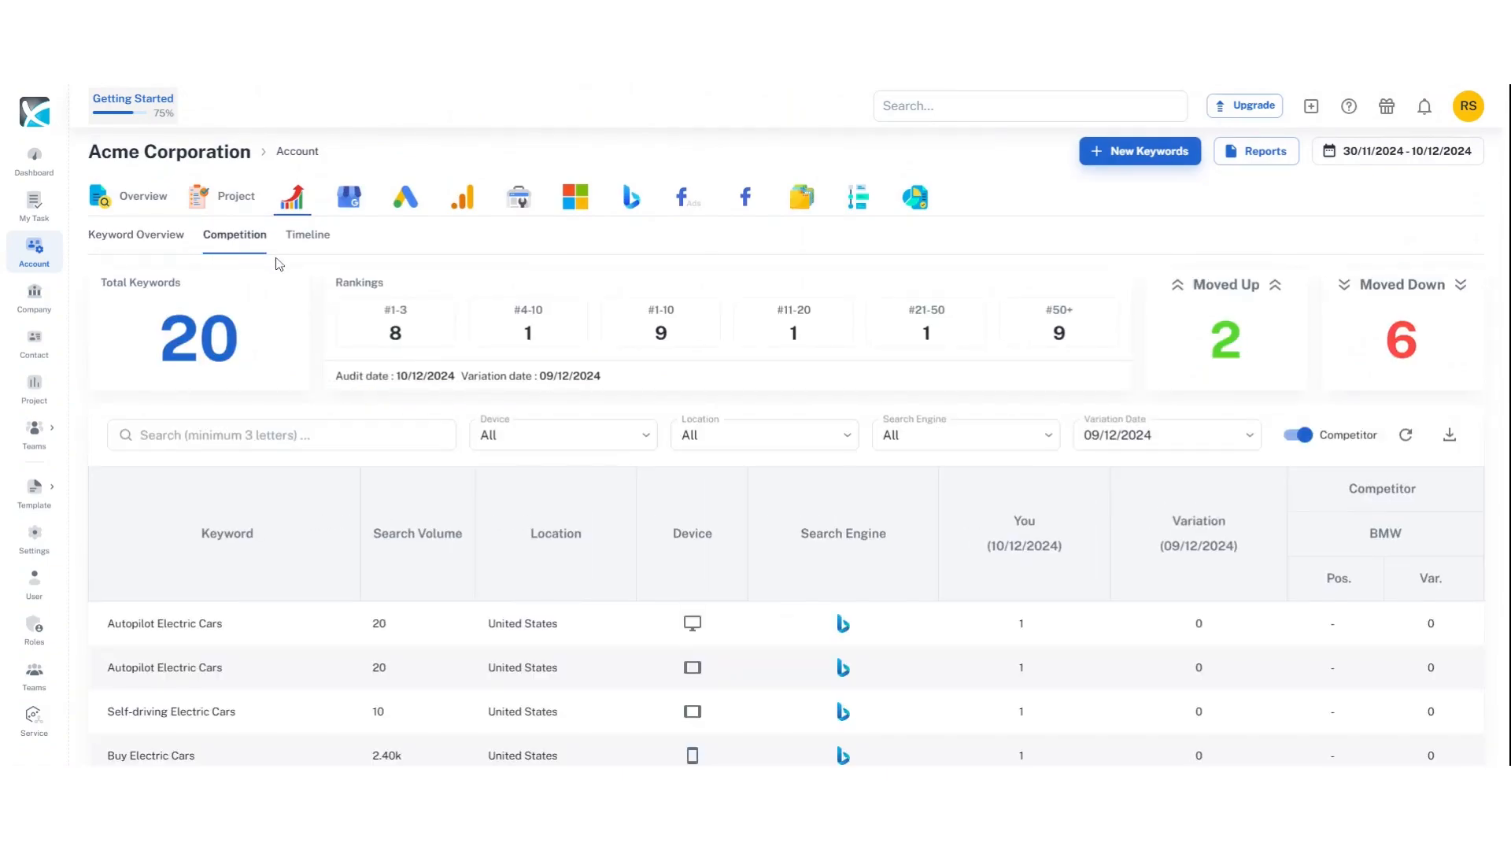
{"action": "scroll", "coordinate": [687, 490], "scroll_direction": "down", "scroll_amount": 2}
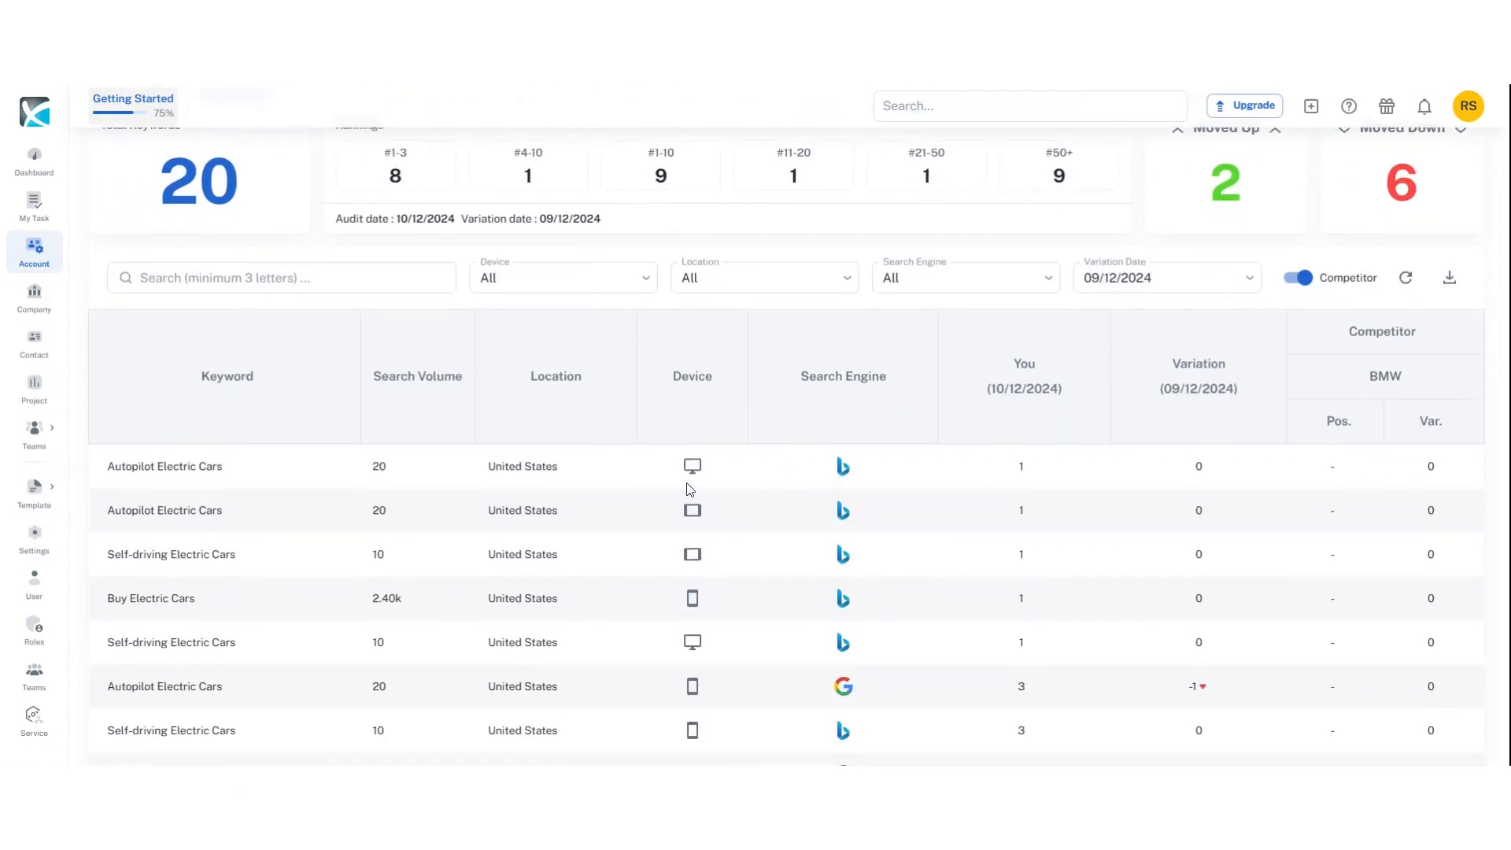
{"action": "scroll", "coordinate": [687, 490], "scroll_direction": "down", "scroll_amount": 2}
{"action": "scroll", "coordinate": [691, 496], "scroll_direction": "down", "scroll_amount": 1}
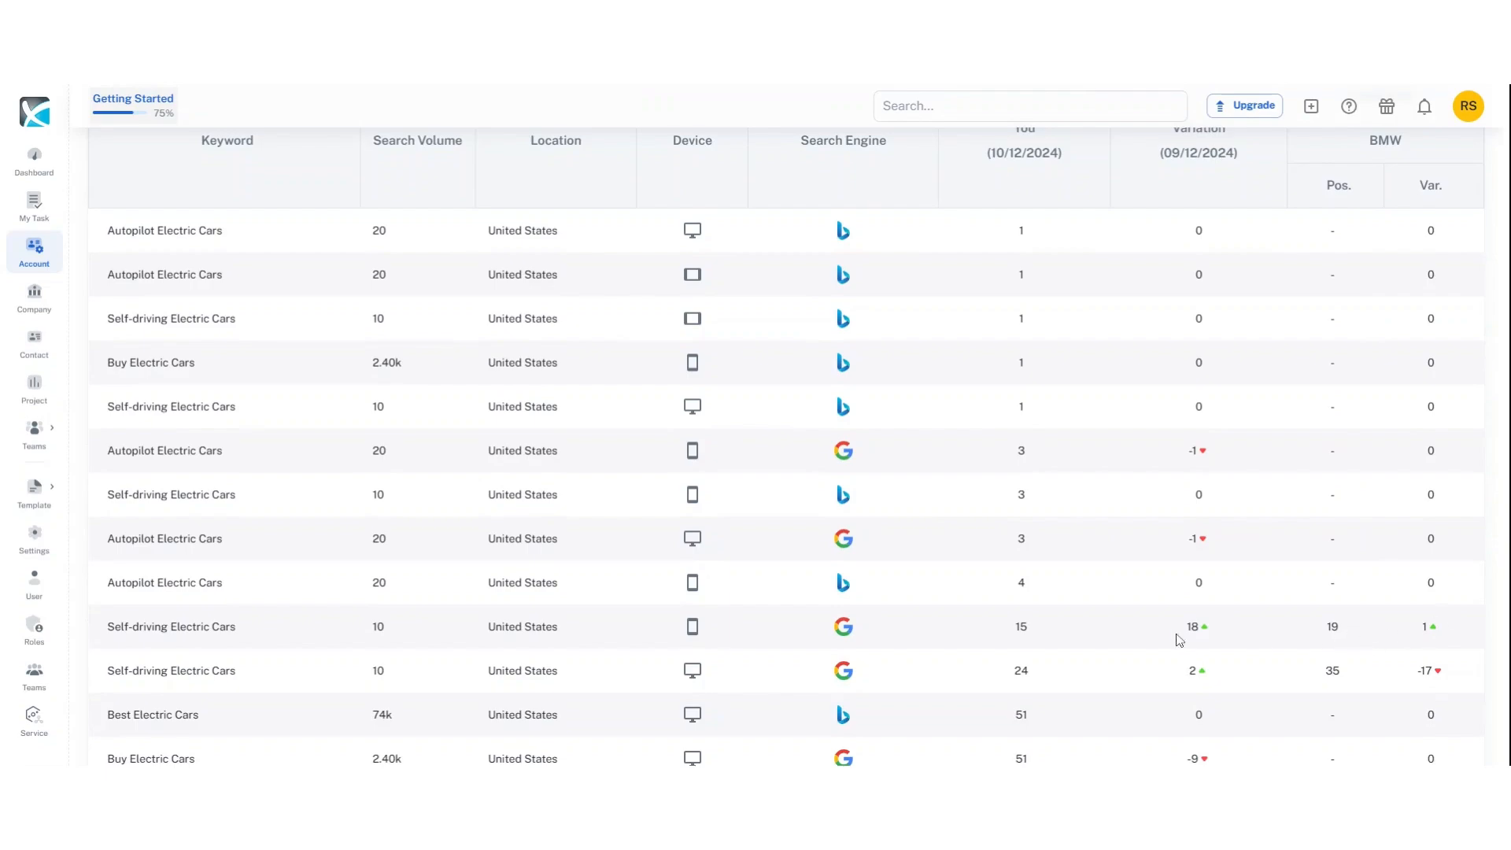
{"action": "scroll", "coordinate": [692, 598], "scroll_direction": "down", "scroll_amount": 3}
{"action": "scroll", "coordinate": [692, 624], "scroll_direction": "up", "scroll_amount": 8}
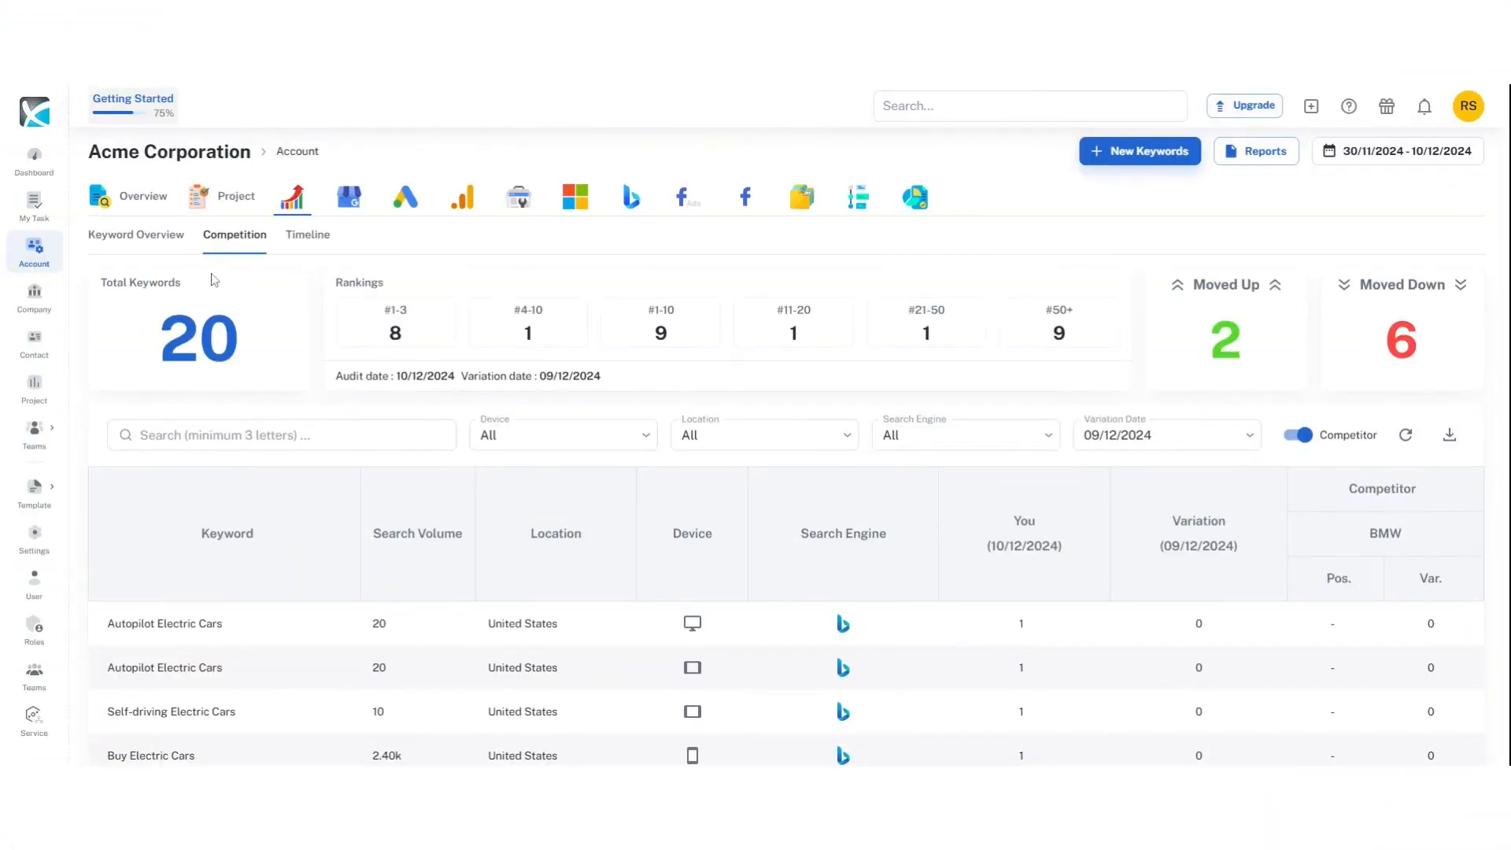
{"action": "left_click", "coordinate": [153, 240]}
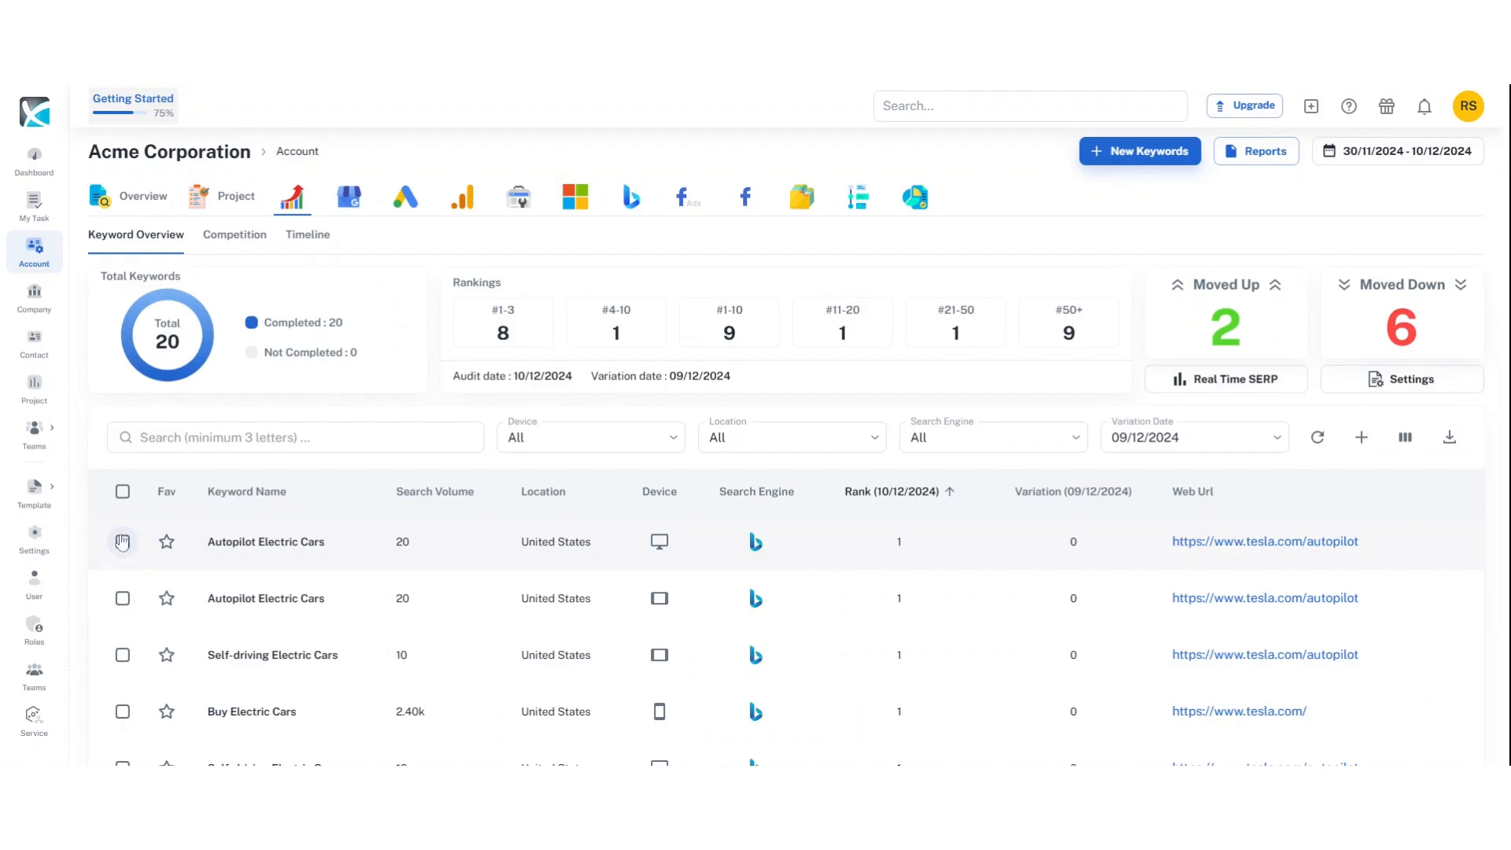
Try to delete the Desktop Bing entry of Autopilot Electric Cars, cancel the deletion, and clear the keyword selection
{"action": "left_click", "coordinate": [122, 541]}
{"action": "left_click", "coordinate": [1449, 501]}
{"action": "left_click", "coordinate": [959, 494]}
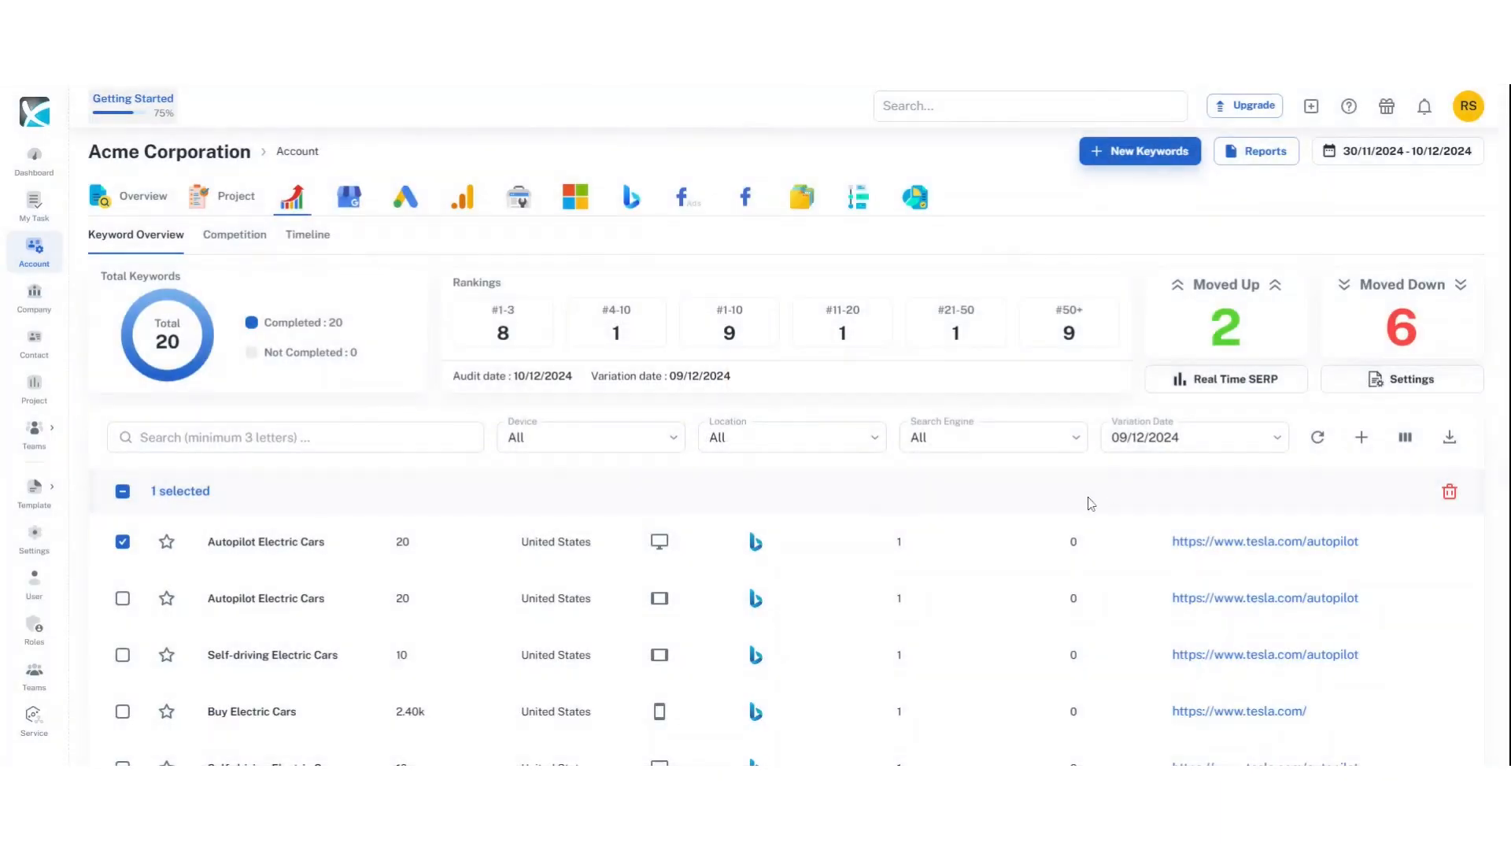
{"action": "left_click", "coordinate": [126, 496]}
{"action": "left_click", "coordinate": [126, 496]}
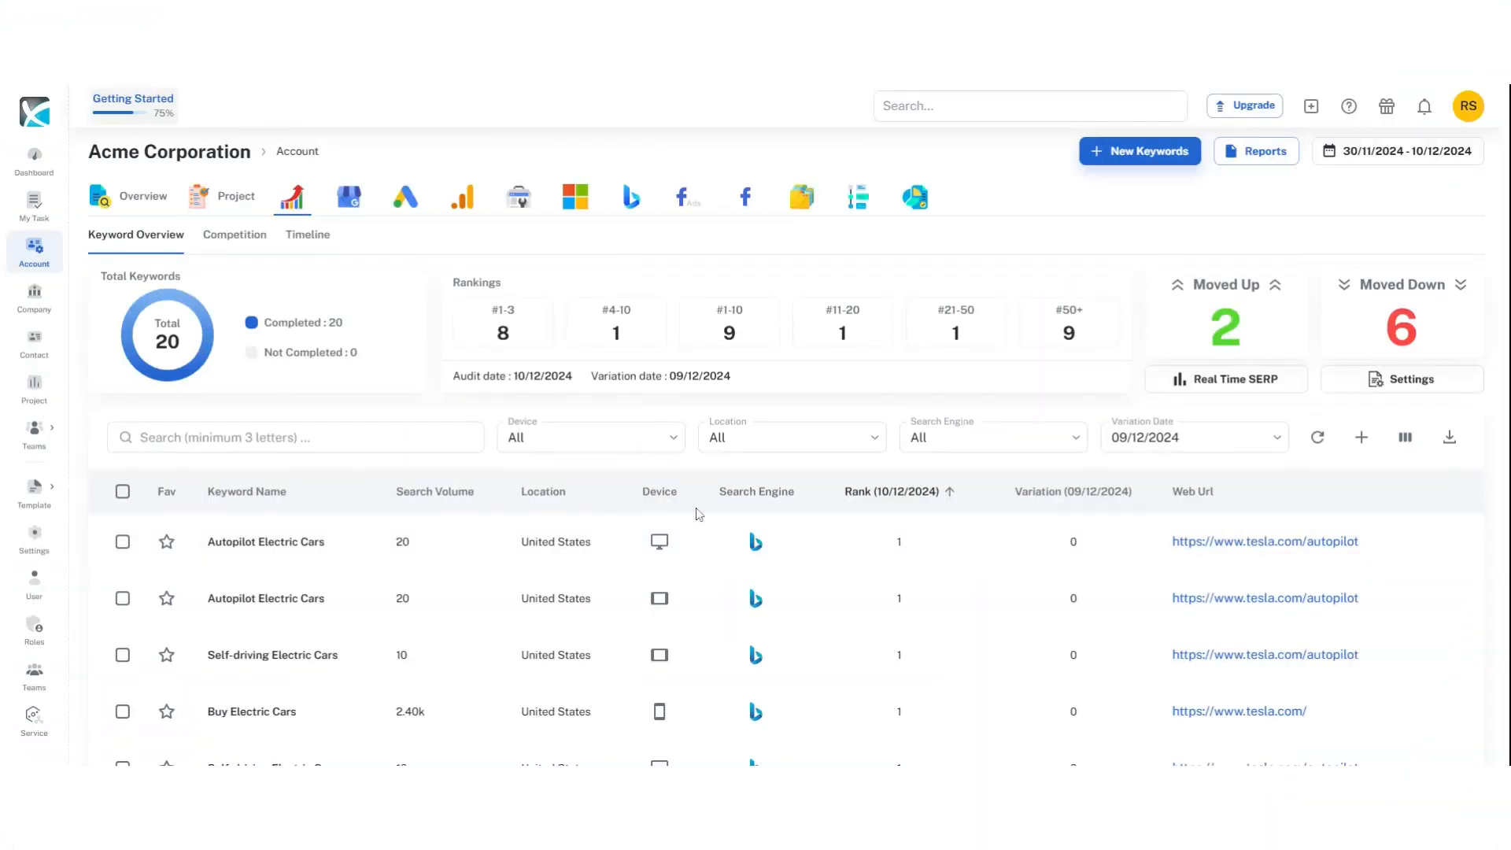
Open the account's rank tracker settings, examine the tracking frequency options and competitors, and close them without changes
{"action": "left_click", "coordinate": [1354, 392]}
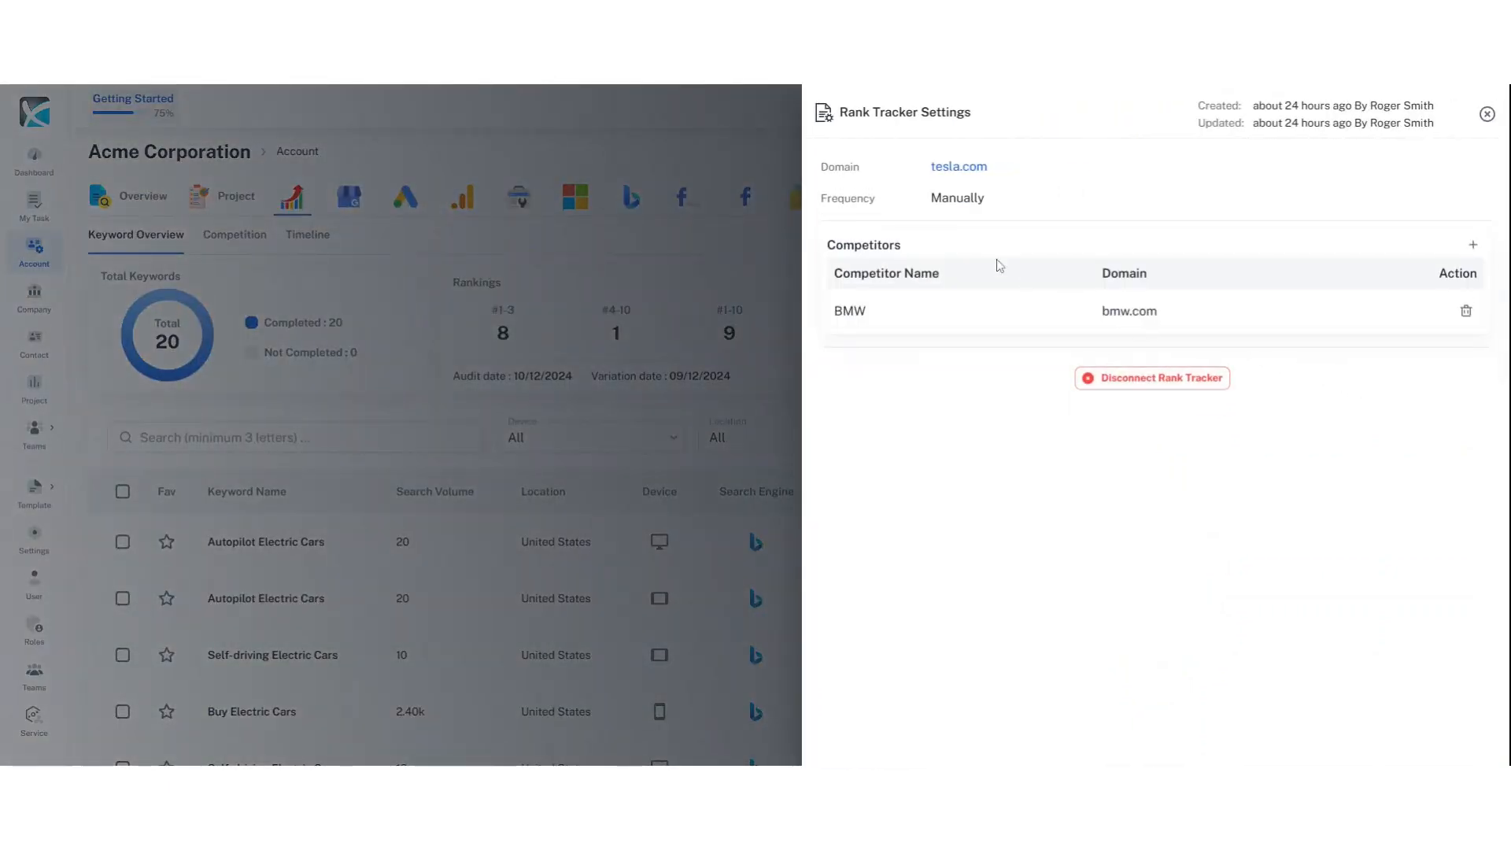
{"action": "left_click", "coordinate": [958, 198]}
{"action": "left_click", "coordinate": [959, 202]}
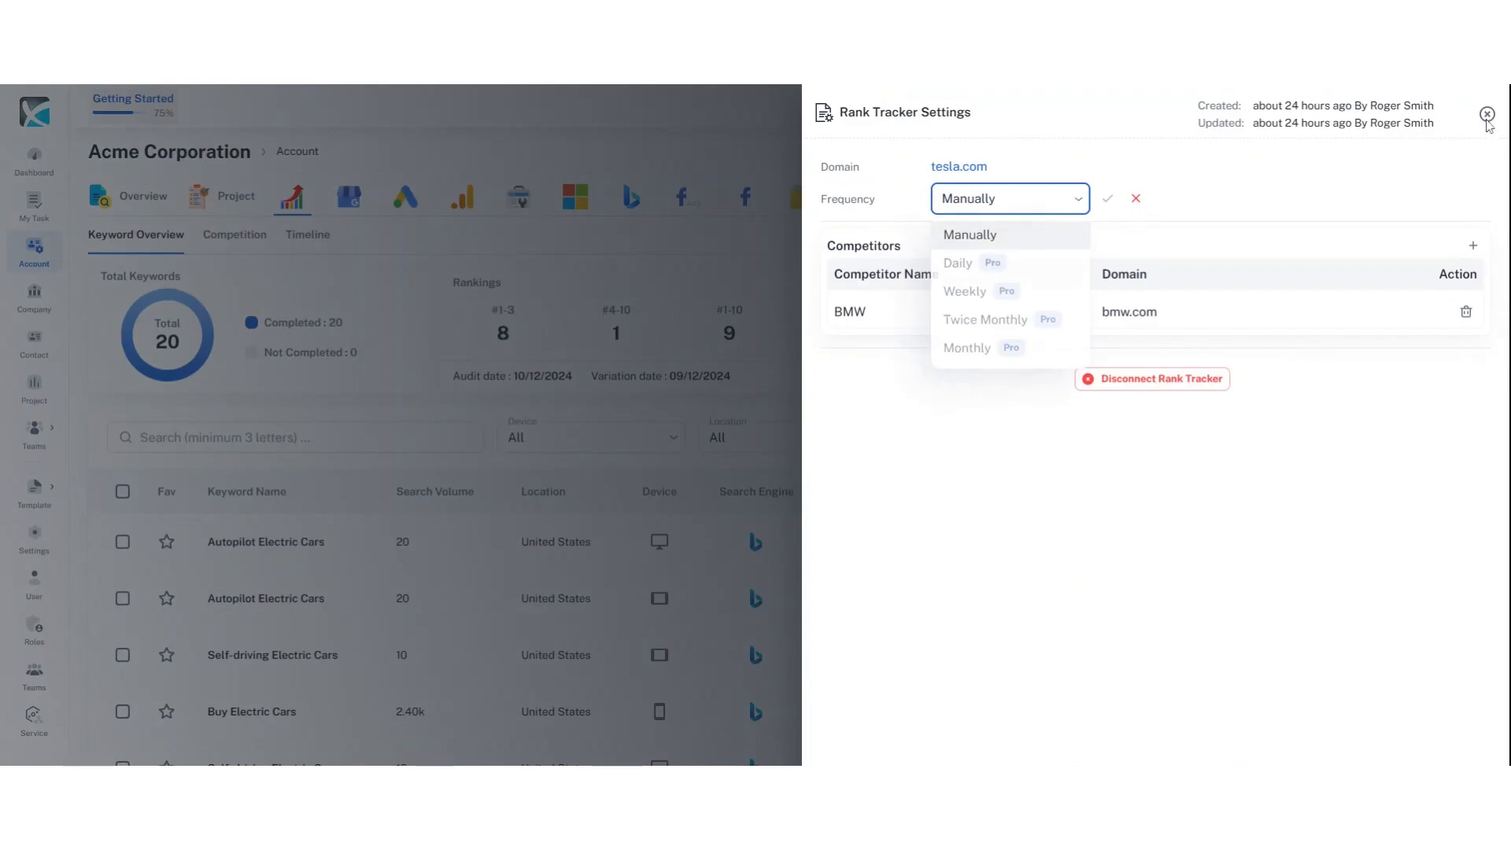
{"action": "left_click", "coordinate": [1486, 116]}
{"action": "left_click", "coordinate": [1487, 115]}
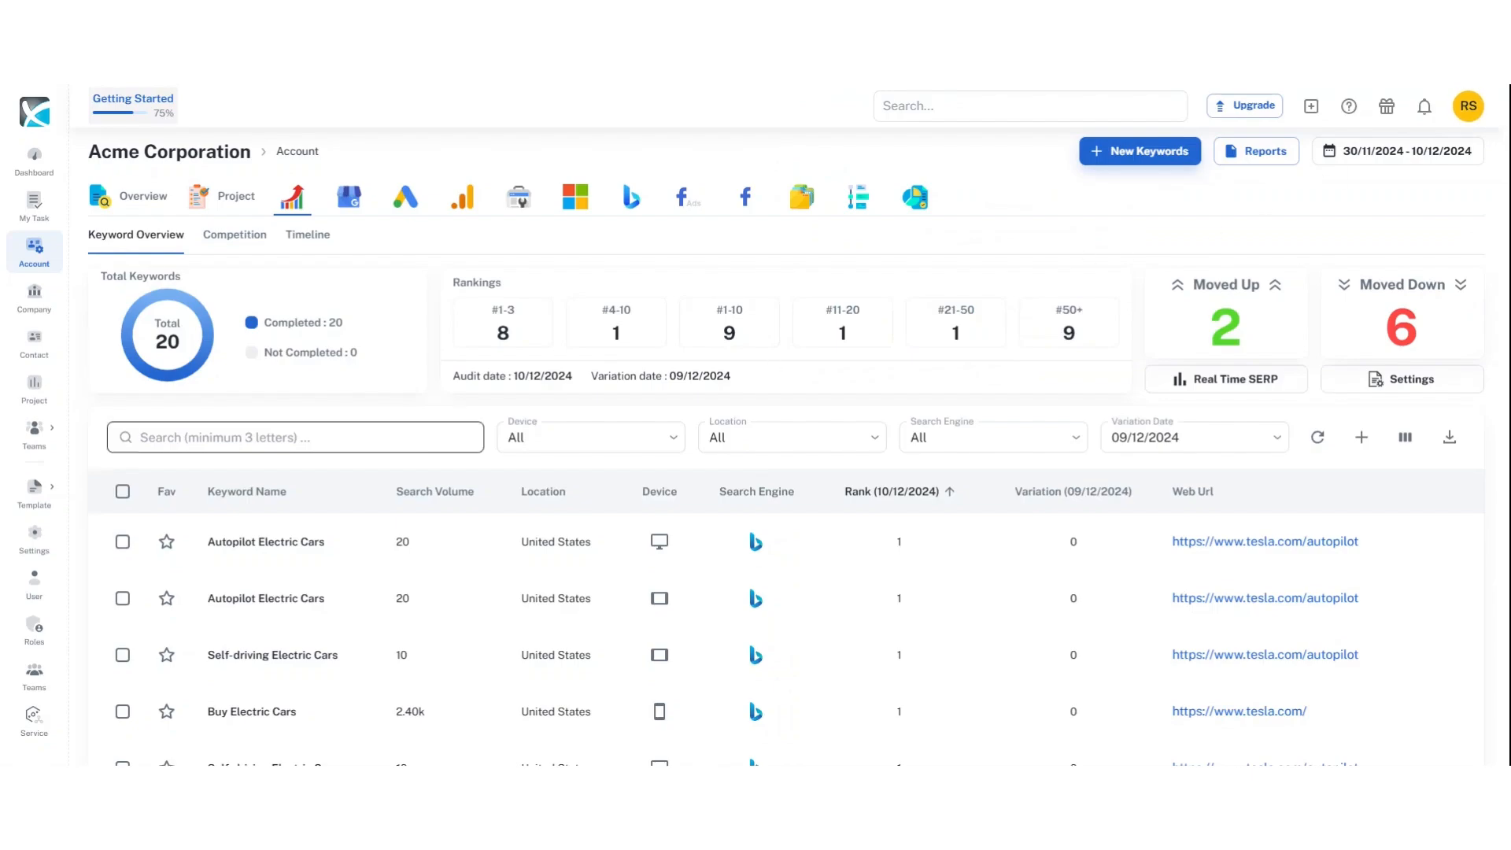
Examine the weekly day and twice-a-month first occurrence options in the global Rank Tracker module settings, and close them without saving
{"action": "left_click", "coordinate": [34, 535]}
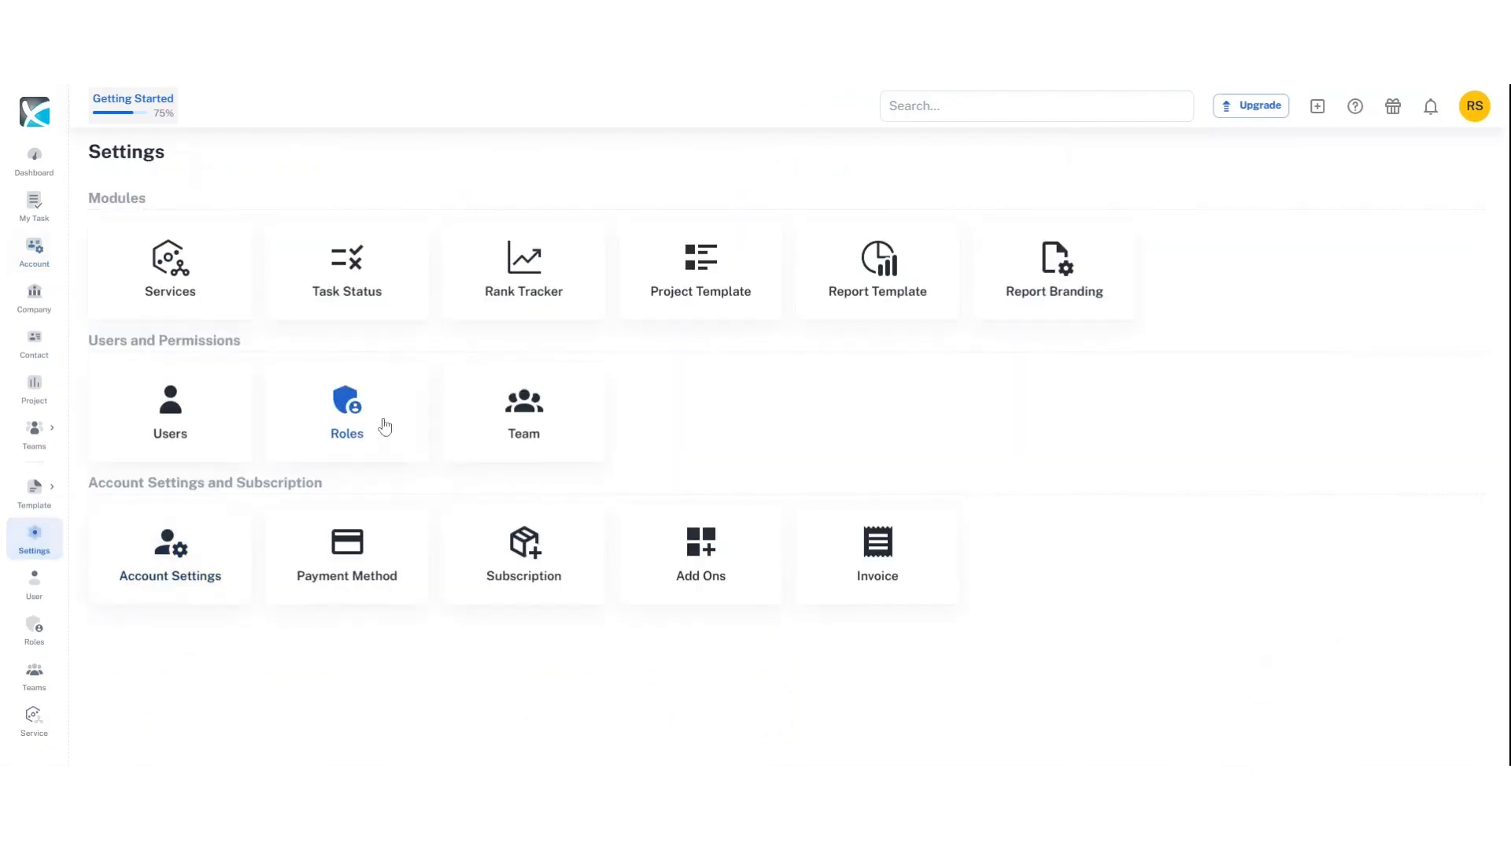
{"action": "left_click", "coordinate": [486, 275]}
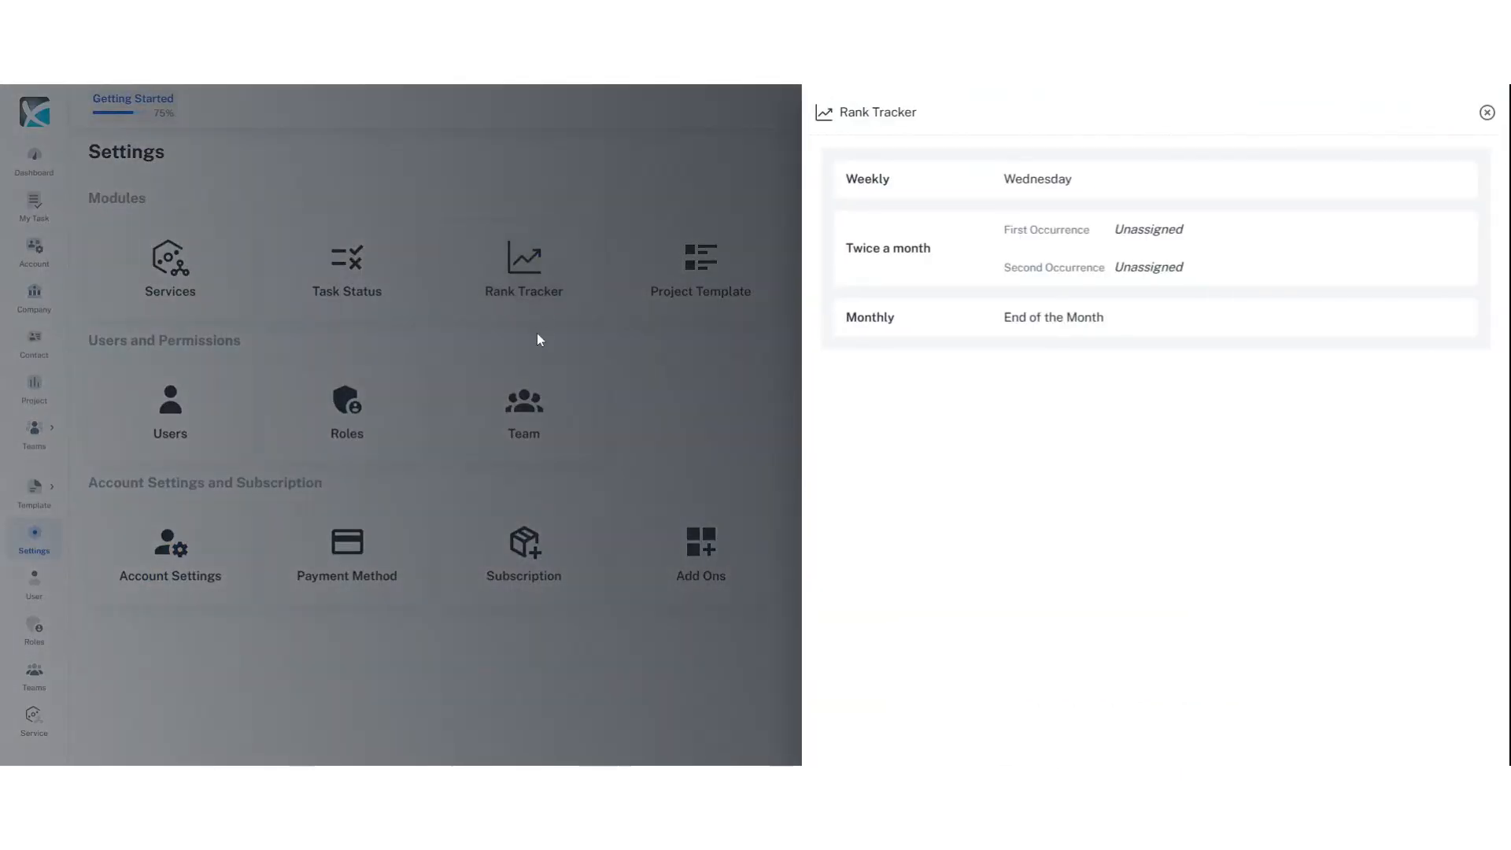
{"action": "left_click", "coordinate": [1040, 186]}
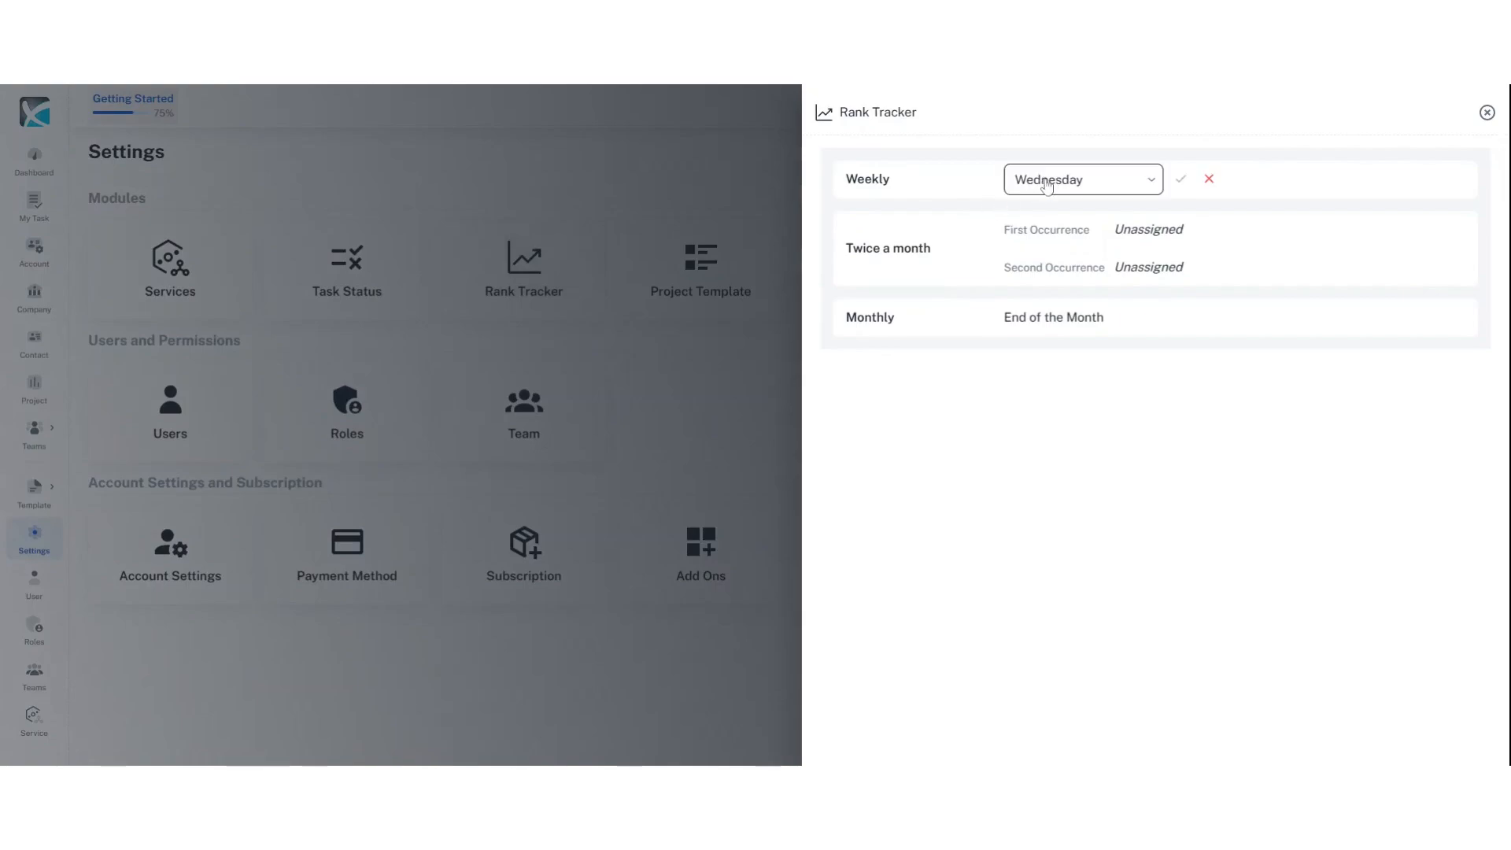
{"action": "left_click", "coordinate": [1047, 181]}
{"action": "left_click", "coordinate": [1049, 181]}
{"action": "double_click", "coordinate": [1124, 229]}
{"action": "left_click", "coordinate": [1135, 232]}
{"action": "left_click", "coordinate": [957, 446]}
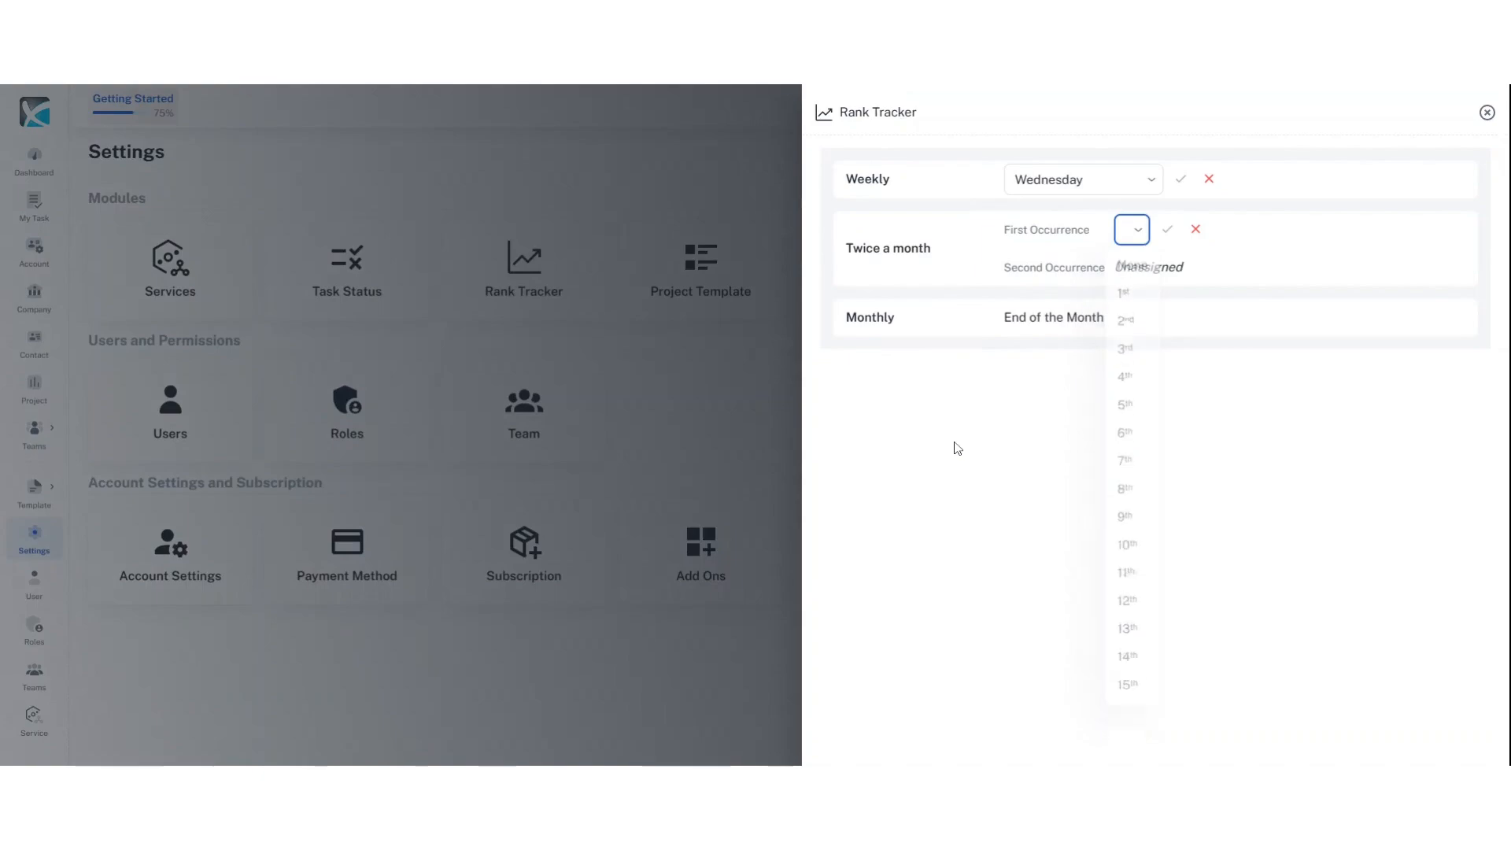
{"action": "left_click", "coordinate": [1487, 112]}
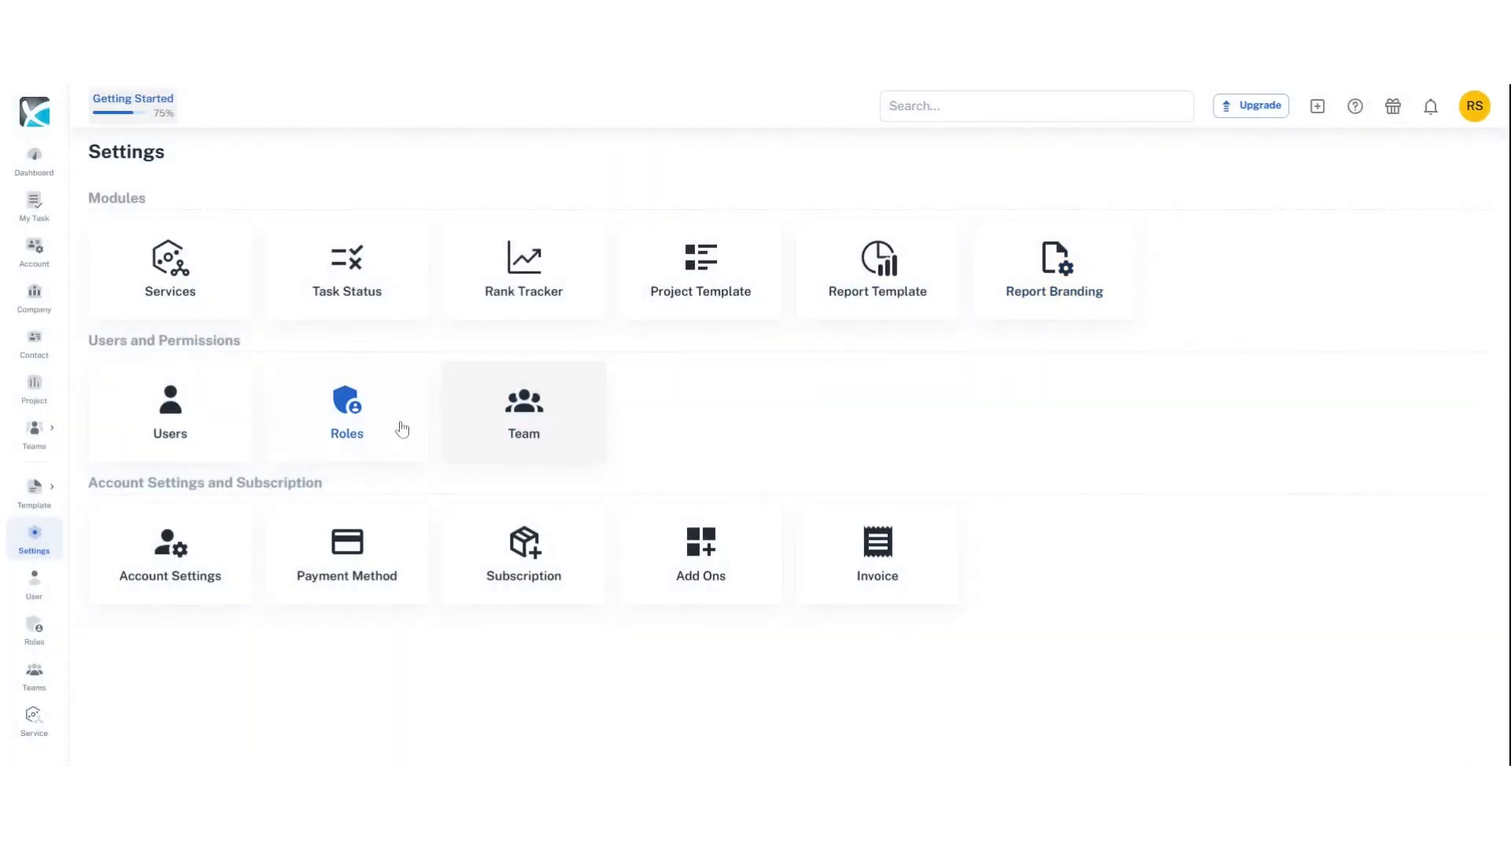